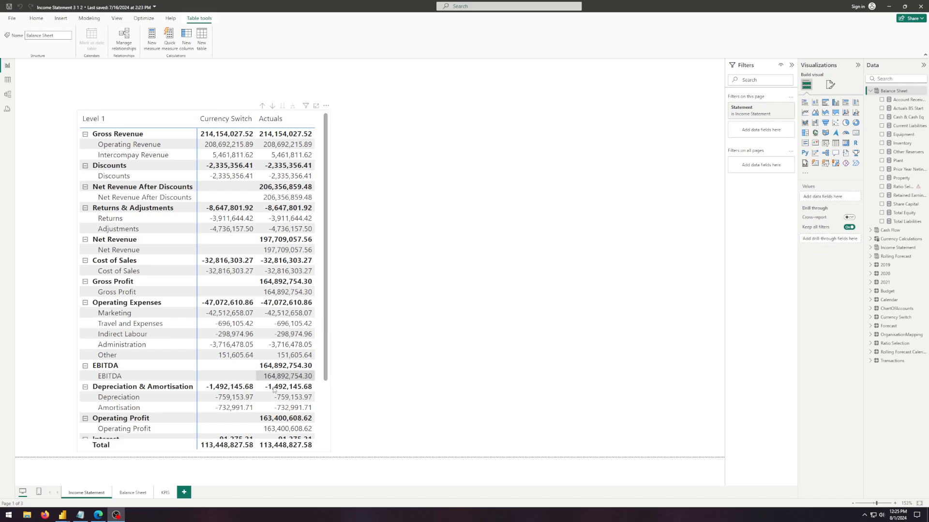
Step: Open the Balance Sheet page and examine its monthly matrix and the Local/USD currency switch
{"action": "left_click", "coordinate": [138, 493]}
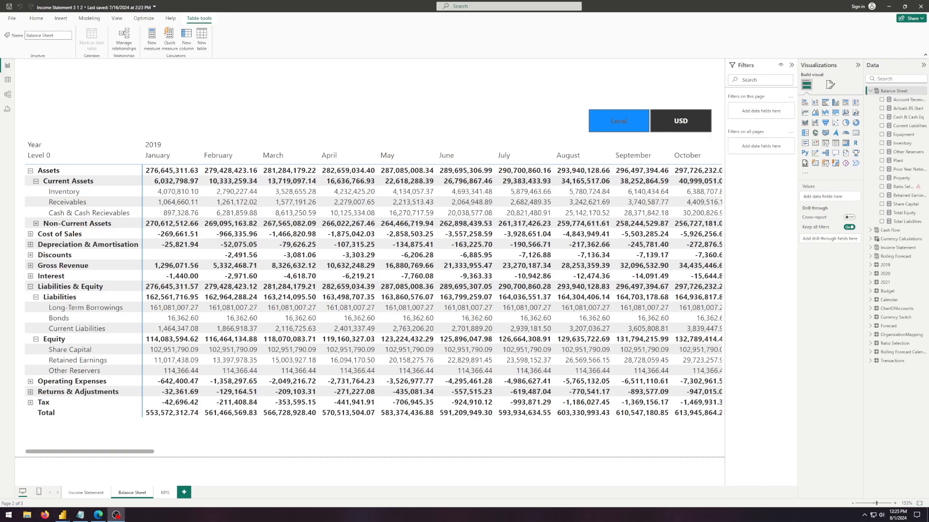
{"action": "left_click", "coordinate": [683, 121]}
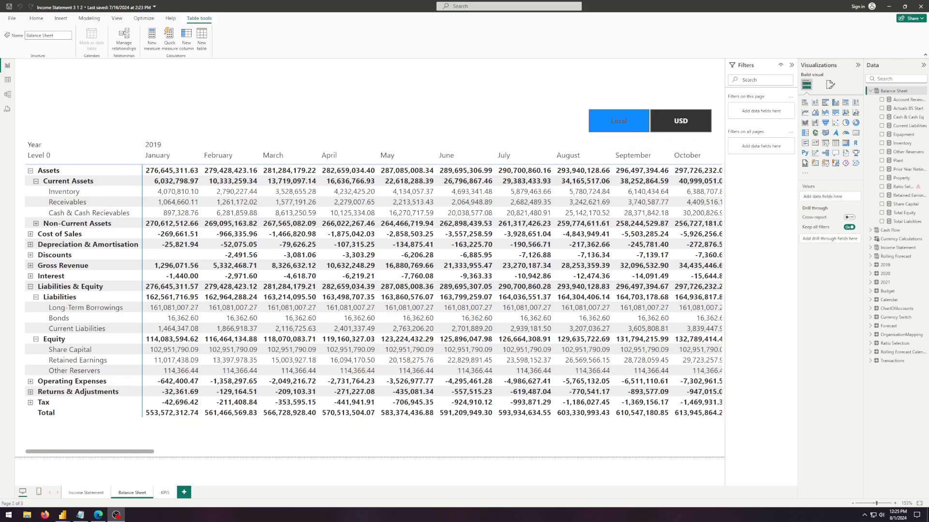
Step: On the KPIS page, create a new measure in the Balance Sheet table and name it Quick Ratio
{"action": "left_click", "coordinate": [165, 493]}
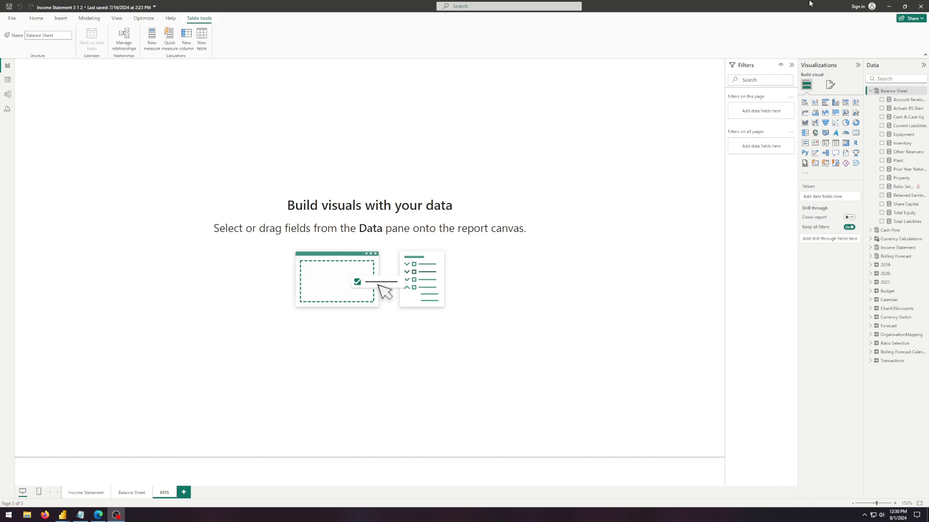
{"action": "right_click", "coordinate": [887, 100]}
{"action": "left_click", "coordinate": [838, 106]}
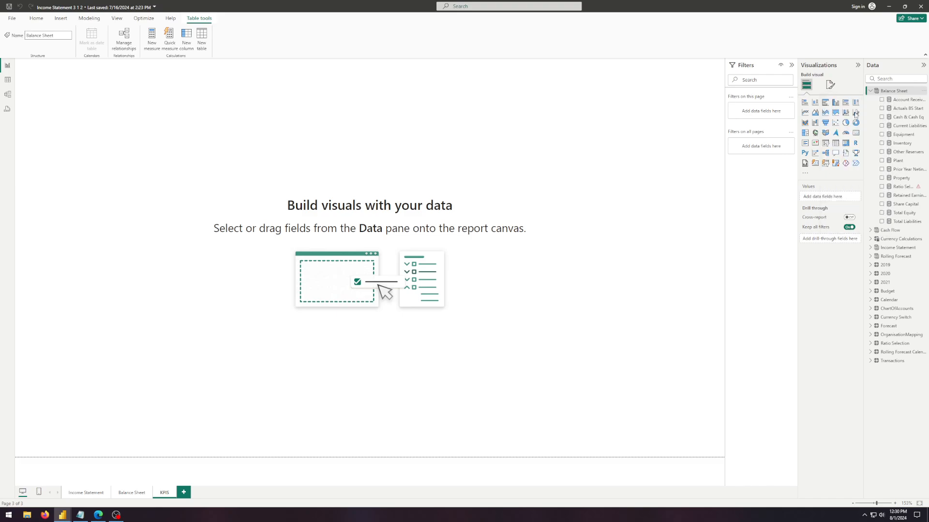
{"action": "scroll", "coordinate": [128, 65], "scroll_direction": "up", "scroll_amount": 6}
{"action": "left_click", "coordinate": [128, 65]}
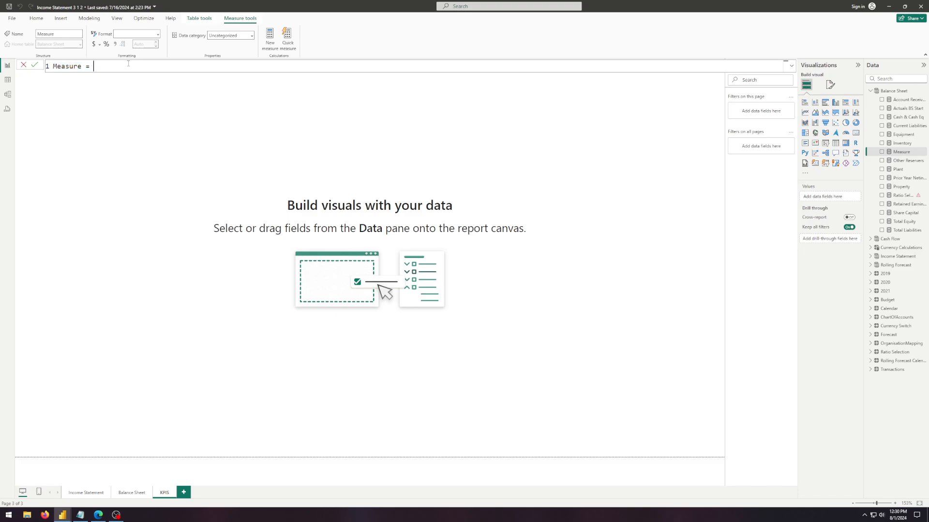
{"action": "type", "text": "qu"}
{"action": "key", "text": "BackSpace"}
{"action": "key", "text": "BackSpace"}
{"action": "key", "text": "BackSpace"}
{"action": "key", "text": "BackSpace"}
{"action": "key", "text": "BackSpace"}
{"action": "key", "text": "BackSpace"}
{"action": "key", "text": "BackSpace"}
{"action": "key", "text": "BackSpace"}
{"action": "key", "text": "BackSpace"}
{"action": "key", "text": "BackSpace"}
{"action": "key", "text": "BackSpace"}
{"action": "key", "text": "BackSpace"}
{"action": "type", "text": "QU"}
{"action": "key", "text": "BackSpace"}
{"action": "type", "text": "uick Ratio ="}
{"action": "key", "text": "shift+Return"}
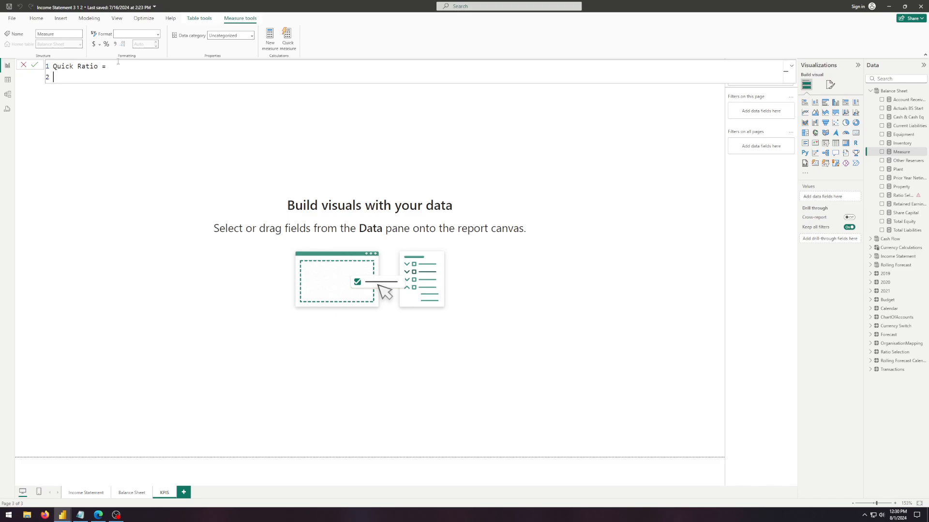
Step: Define variable CurrAssets as CALCULATE of [Actuals BS Start] where ChartOfAccounts[Level 1] = "Current Assets"
{"action": "type", "text": "V"}
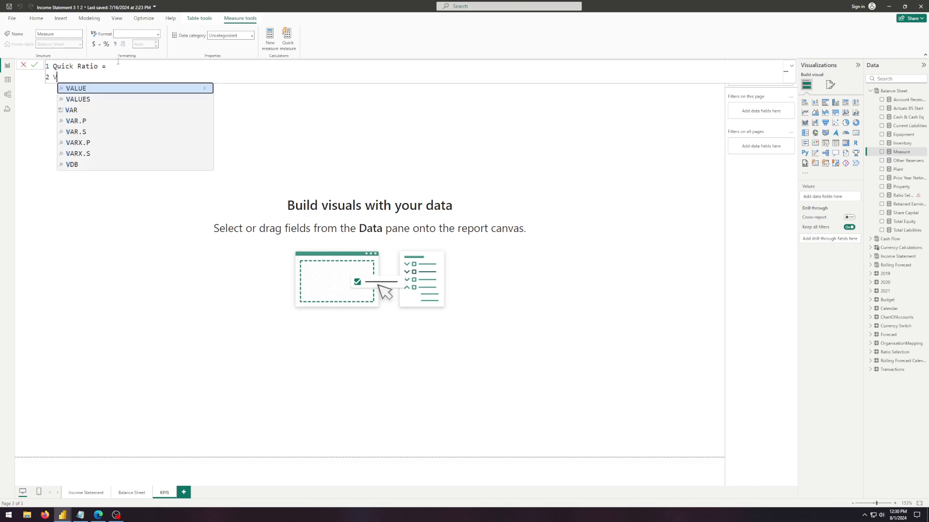
{"action": "type", "text": "AR "}
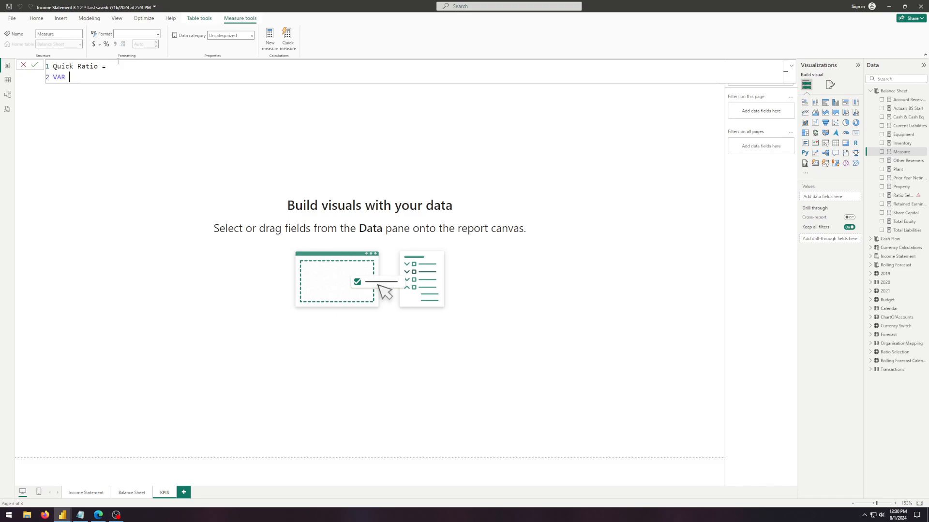
{"action": "type", "text": "CurrAssets = CALCULATE("}
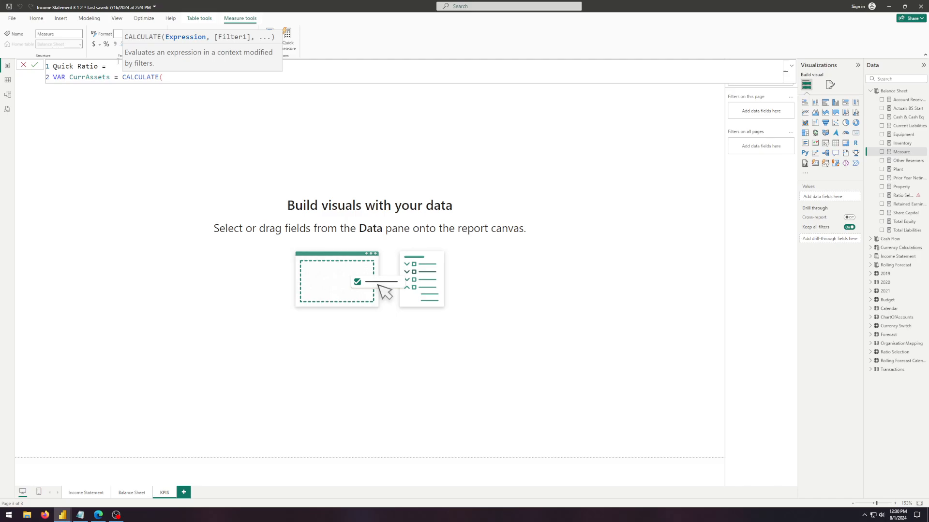
{"action": "type", "text": "actua"}
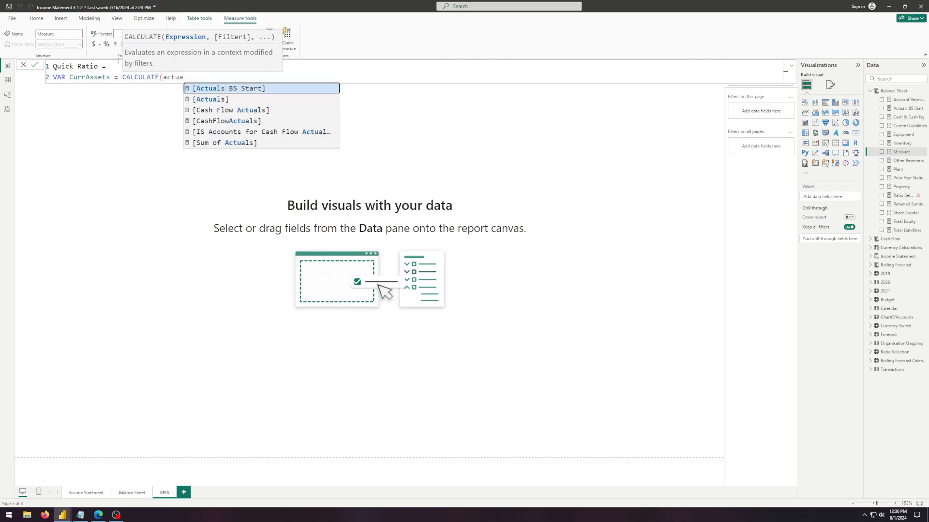
{"action": "key", "text": "Tab"}
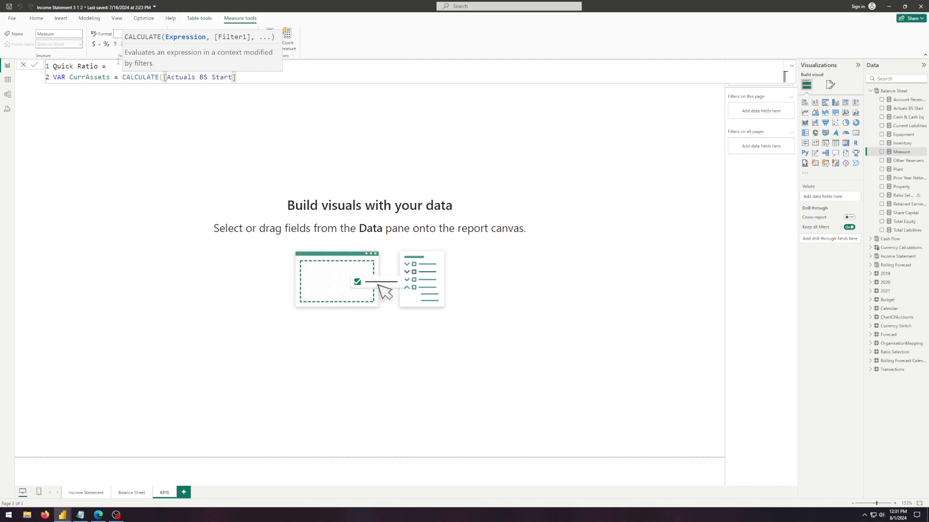
{"action": "type", "text": ", chart"}
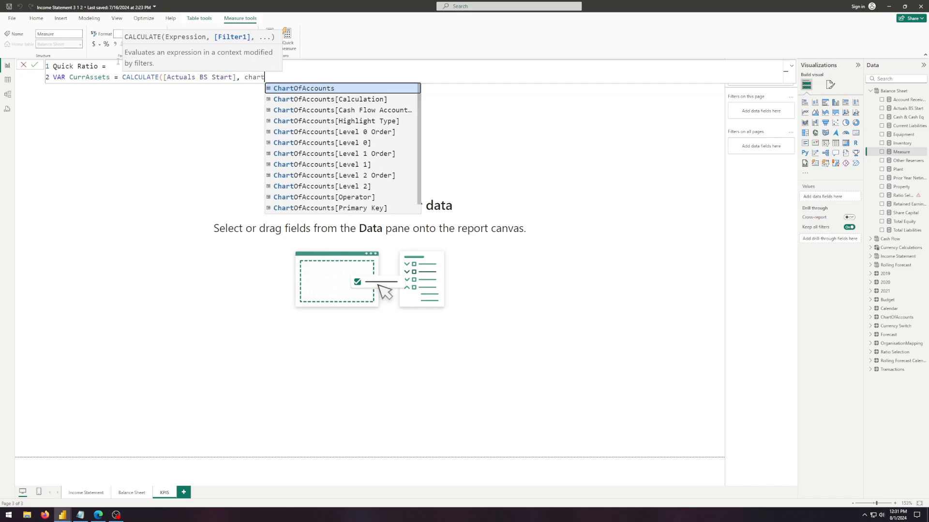
{"action": "key", "text": "Tab"}
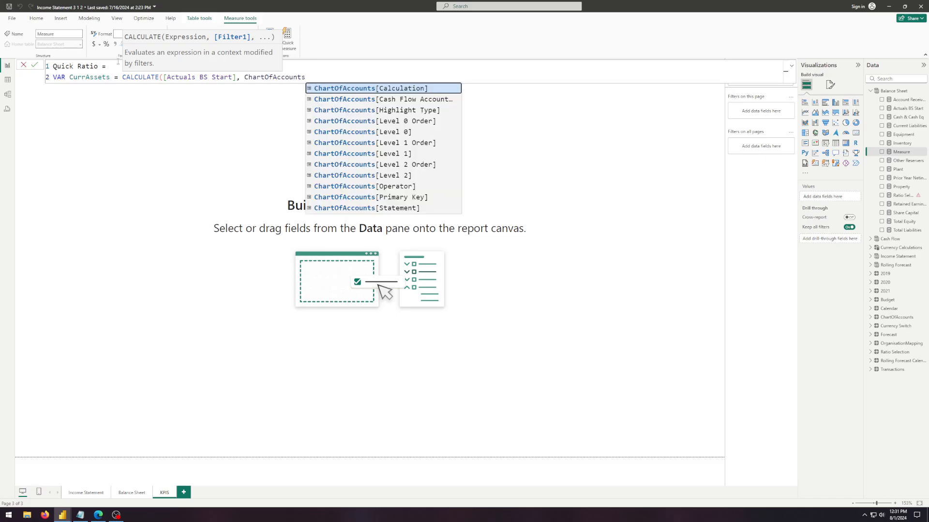
{"action": "type", "text": "[le"}
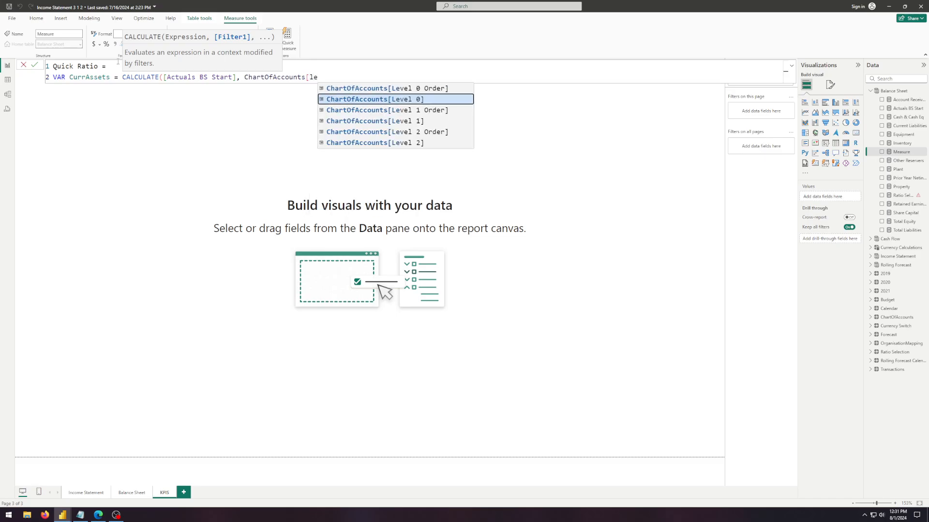
{"action": "key", "text": "Down"}
{"action": "key", "text": "Down"}
{"action": "key", "text": "Tab"}
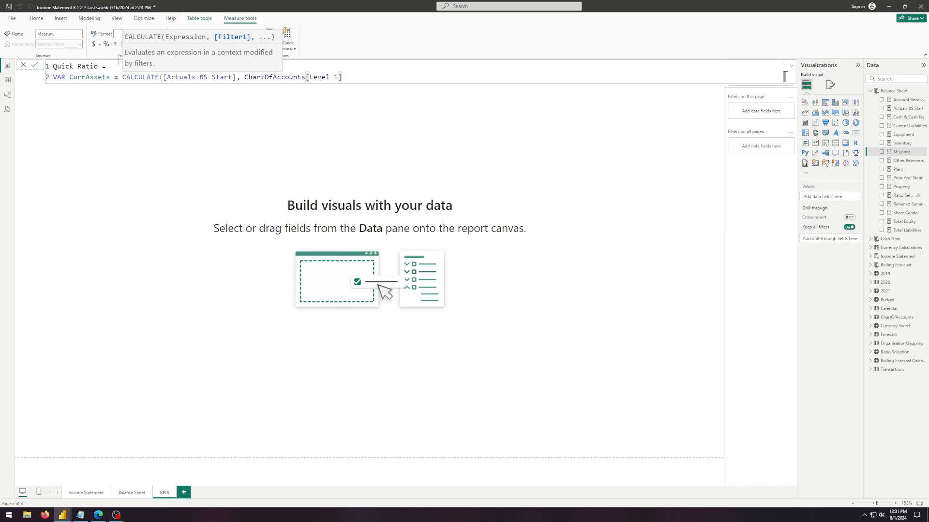
{"action": "type", "text": "= \"Current Assets\")"}
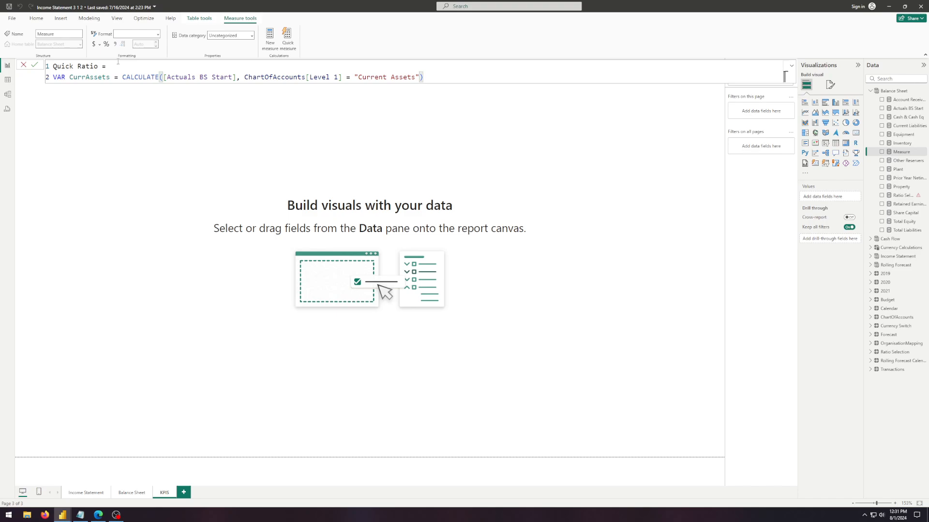
Step: Add variable INV as CALCULATE of [Actuals BS Start] where ChartOfAccounts[Level 2] = "Inventory"
{"action": "key", "text": "shift+Return"}
{"action": "type", "text": "V"}
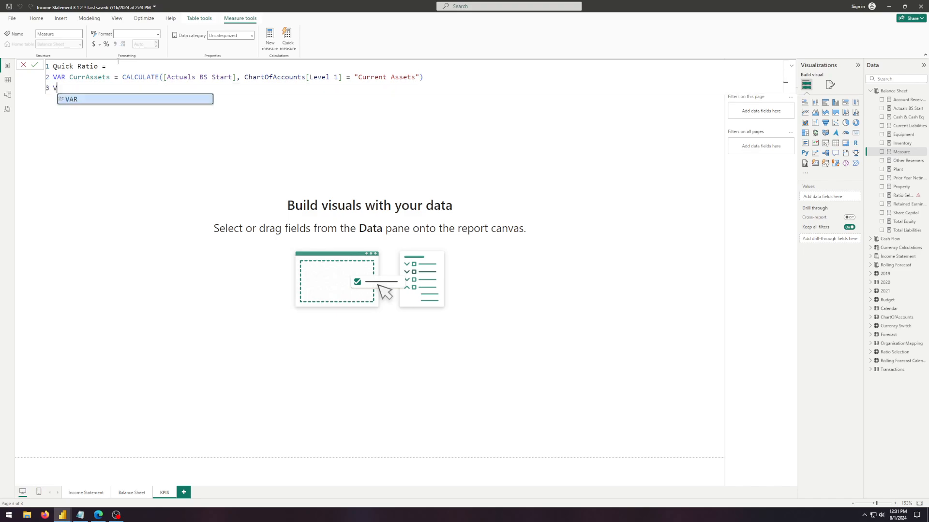
{"action": "type", "text": "aR INV "}
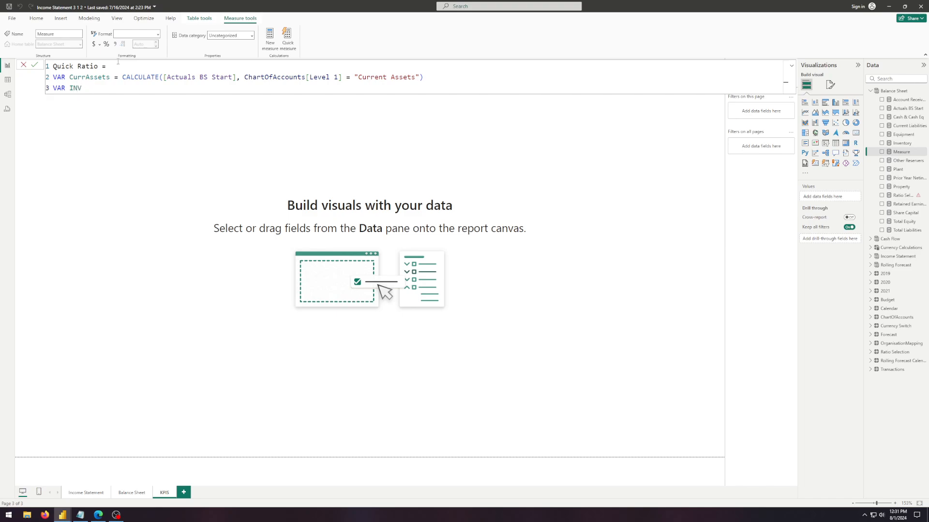
{"action": "type", "text": "= CALCULATE(act"}
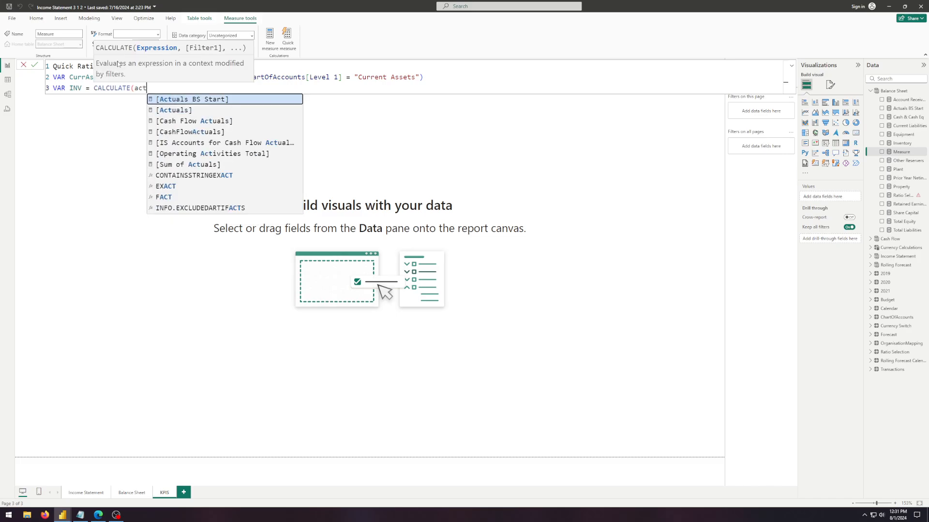
{"action": "key", "text": "Tab"}
{"action": "type", "text": ", "}
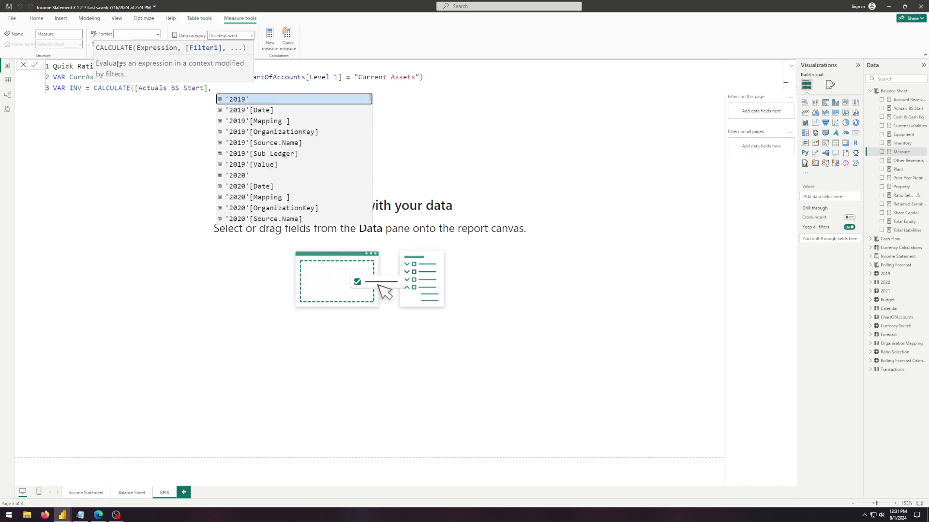
{"action": "type", "text": "ChartOfAccounts"}
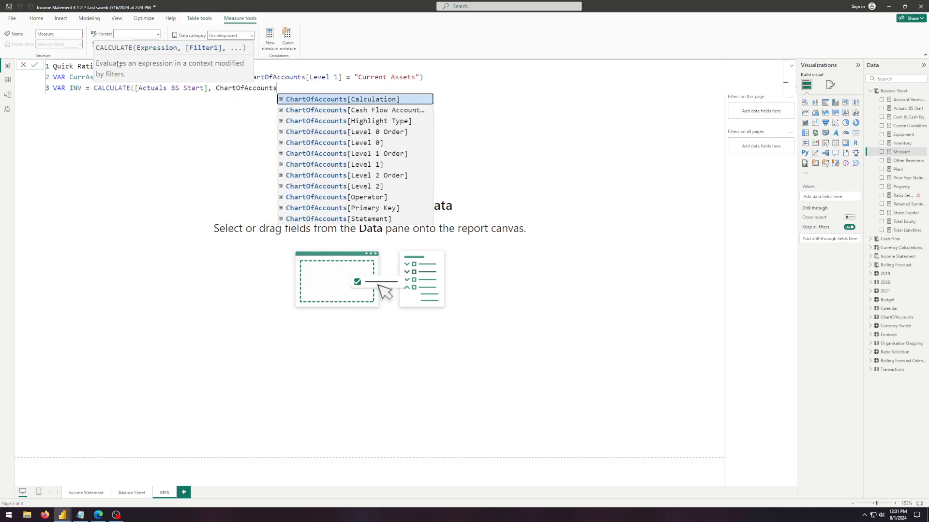
{"action": "type", "text": "[lev"}
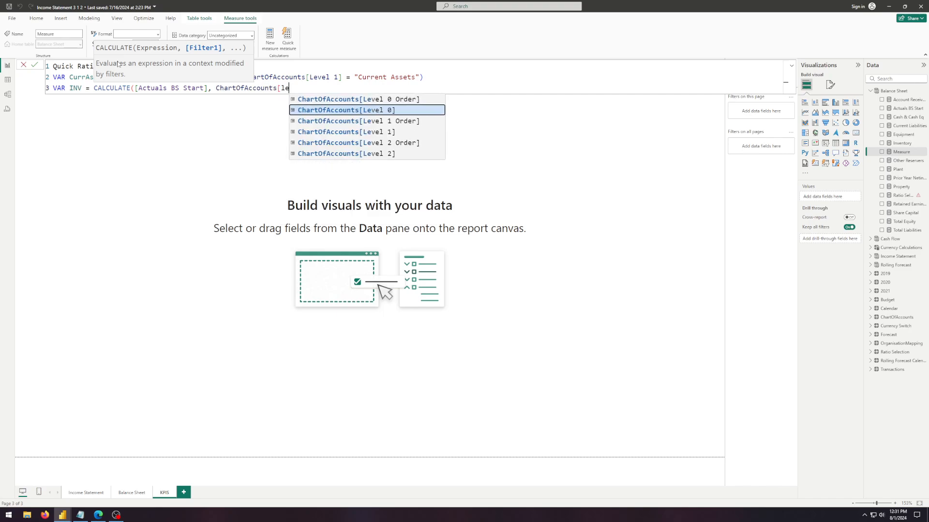
{"action": "key", "text": "Down"}
{"action": "key", "text": "Down"}
{"action": "key", "text": "Down"}
{"action": "key", "text": "Down"}
{"action": "key", "text": "Tab"}
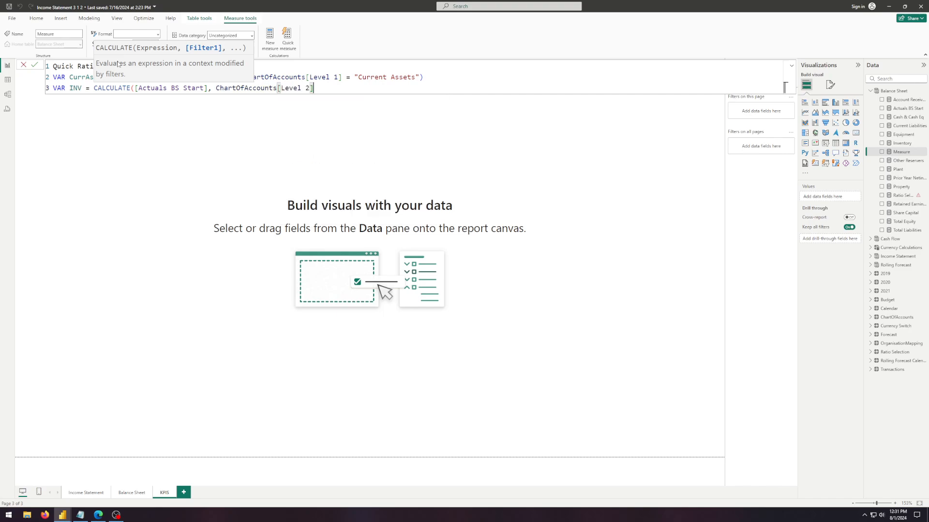
{"action": "type", "text": "= \"Inventory\")"}
Step: Add variable CurrLiabilities with a CALCULATE of [Actuals BS Start] filtered on ChartOfAccounts[Level 2]
{"action": "key", "text": "shift+Return"}
{"action": "type", "text": "V"}
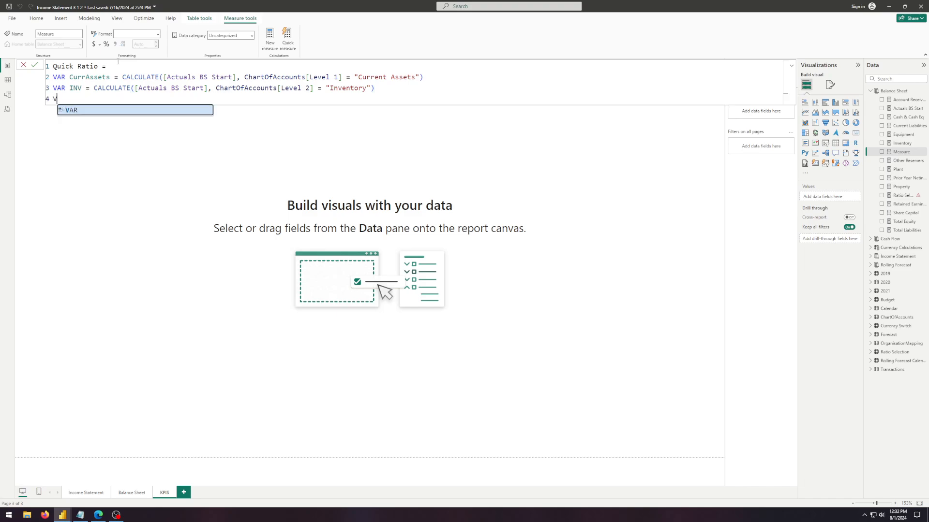
{"action": "type", "text": "AR CurrLia"}
{"action": "type", "text": "bili"}
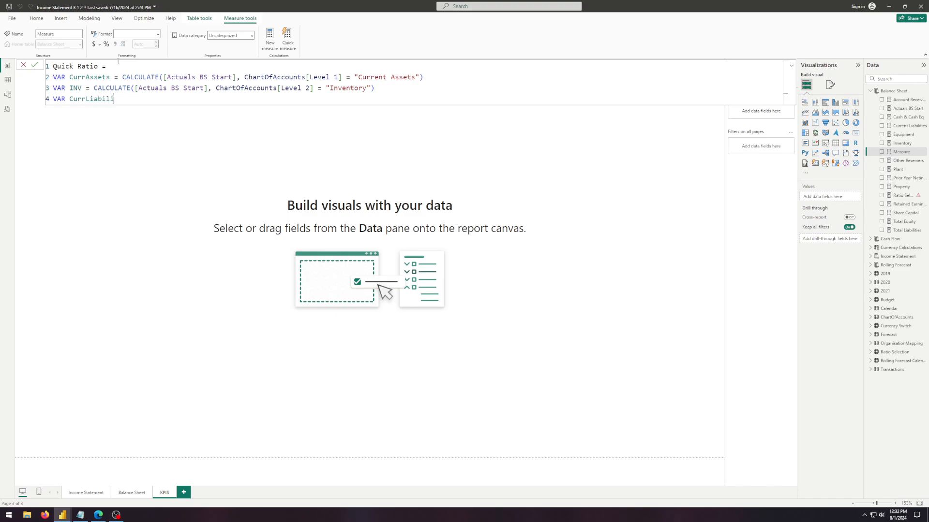
{"action": "type", "text": "ties = CALCULATE(actu"}
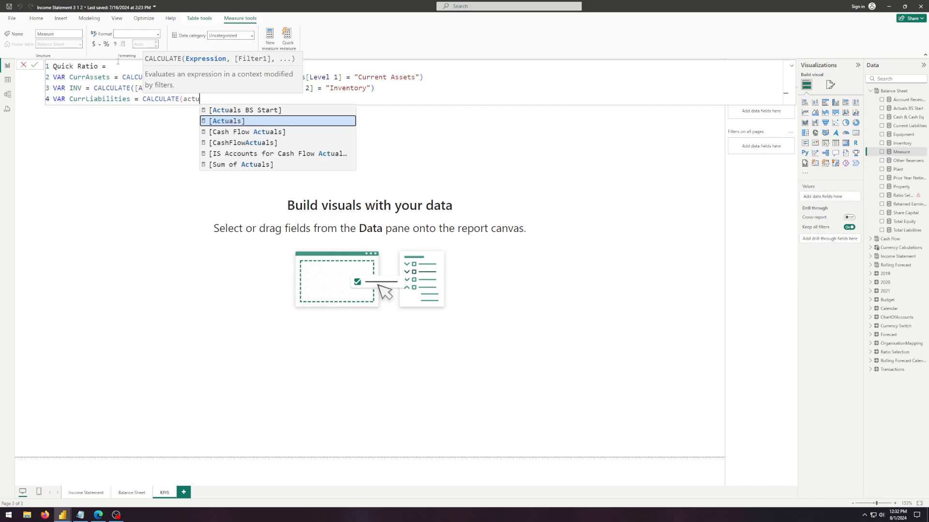
{"action": "key", "text": "Up"}
{"action": "key", "text": "Tab"}
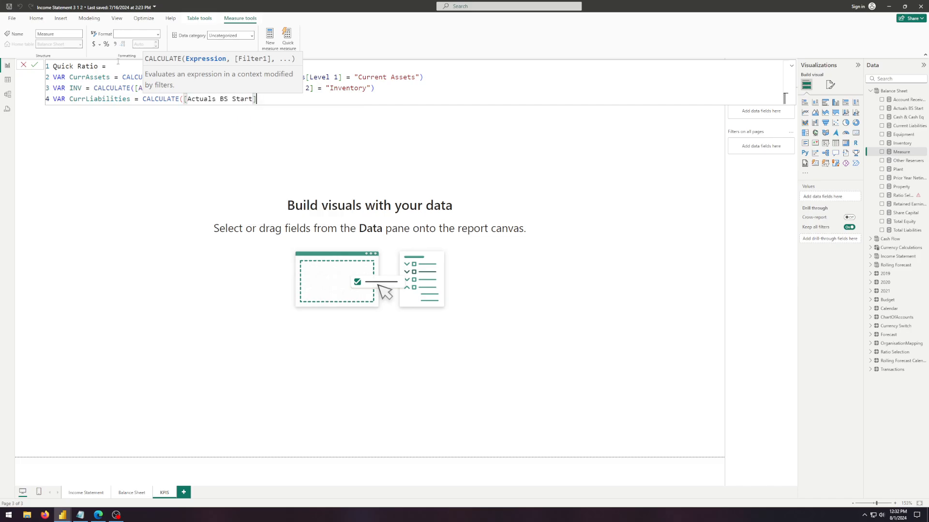
{"action": "type", "text": ", char"}
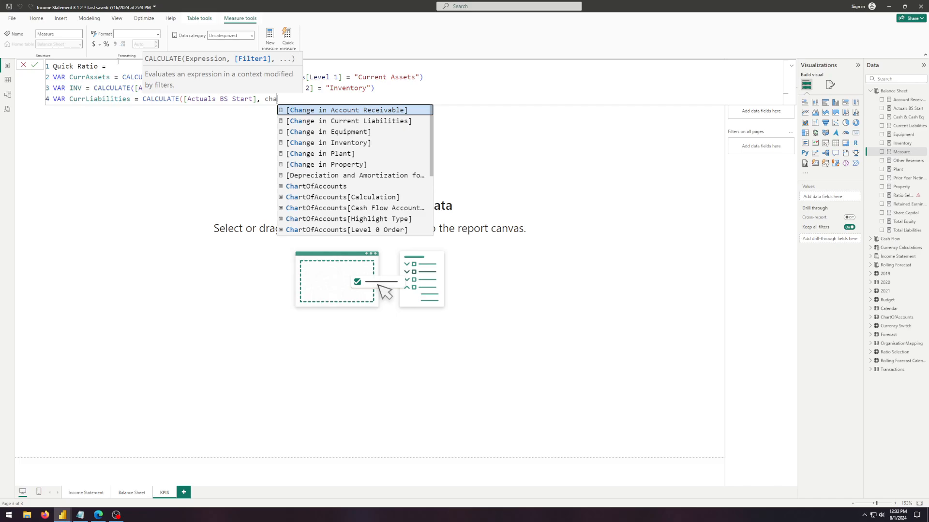
{"action": "key", "text": "Down"}
{"action": "key", "text": "Down"}
{"action": "key", "text": "Down"}
{"action": "key", "text": "Down"}
{"action": "key", "text": "Down"}
{"action": "key", "text": "Down"}
{"action": "key", "text": "Down"}
{"action": "key", "text": "Down"}
{"action": "key", "text": "Down"}
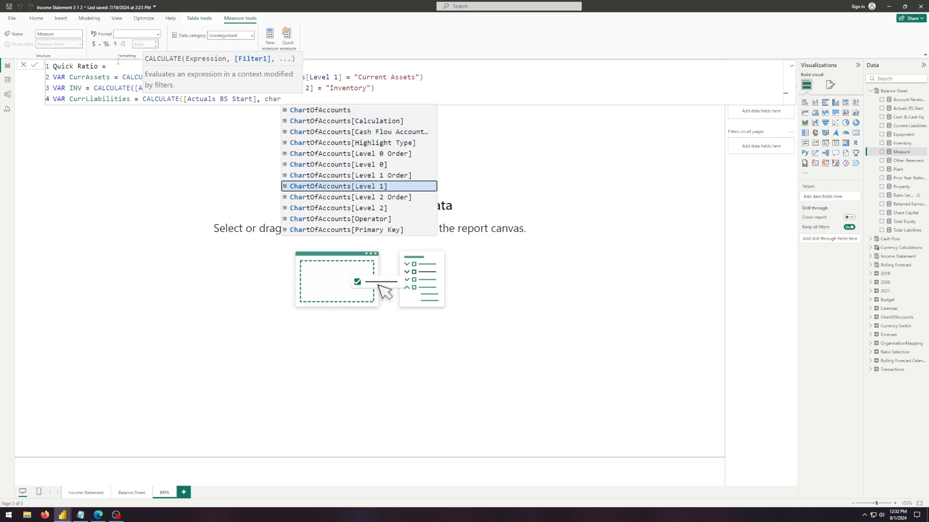
{"action": "key", "text": "Tab"}
{"action": "type", "text": "="}
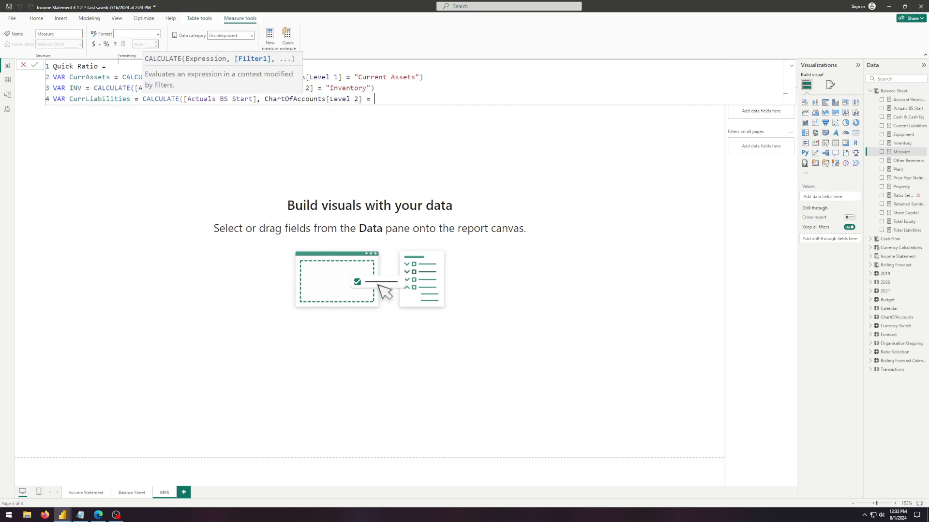
Step: Set the CurrLiabilities filter value to the text "Current Liabilities" and close its CALCULATE expression
{"action": "type", "text": " Cur"}
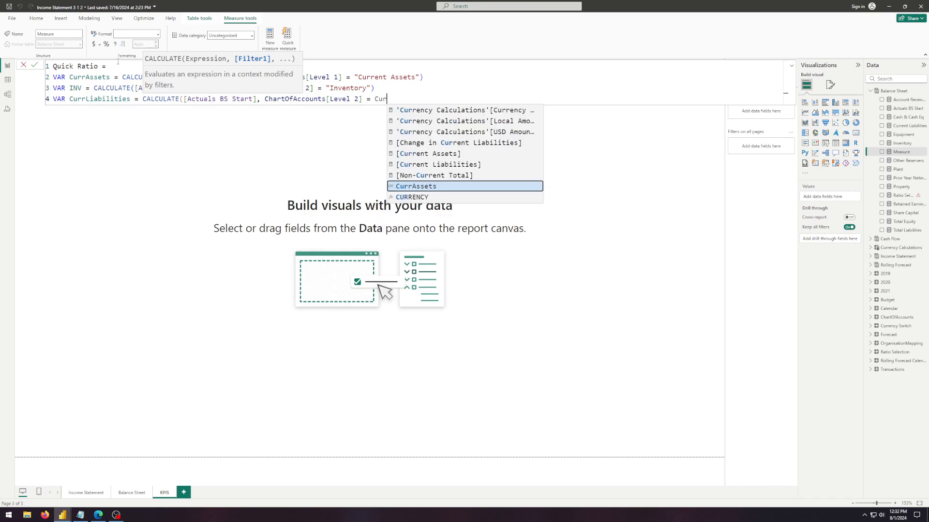
{"action": "type", "text": "rent"}
{"action": "key", "text": "Down"}
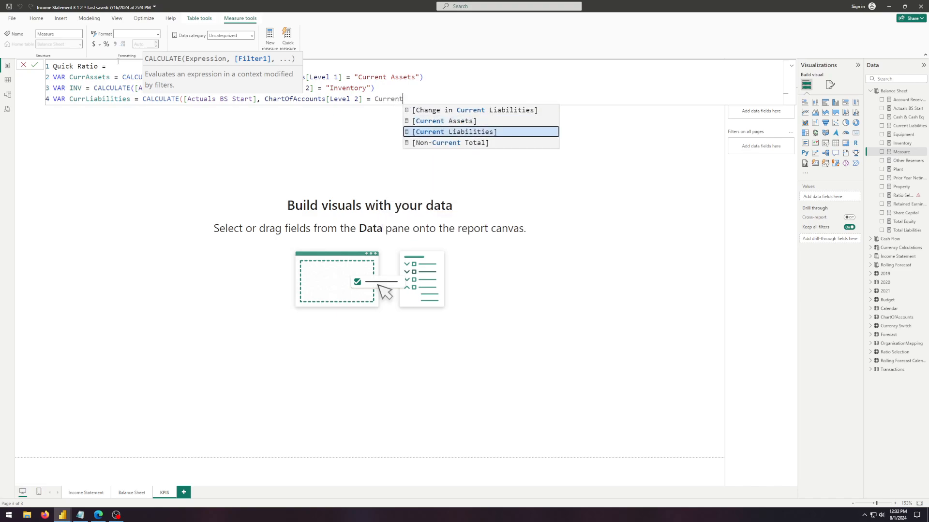
{"action": "key", "text": "Tab"}
{"action": "key", "text": "BackSpace"}
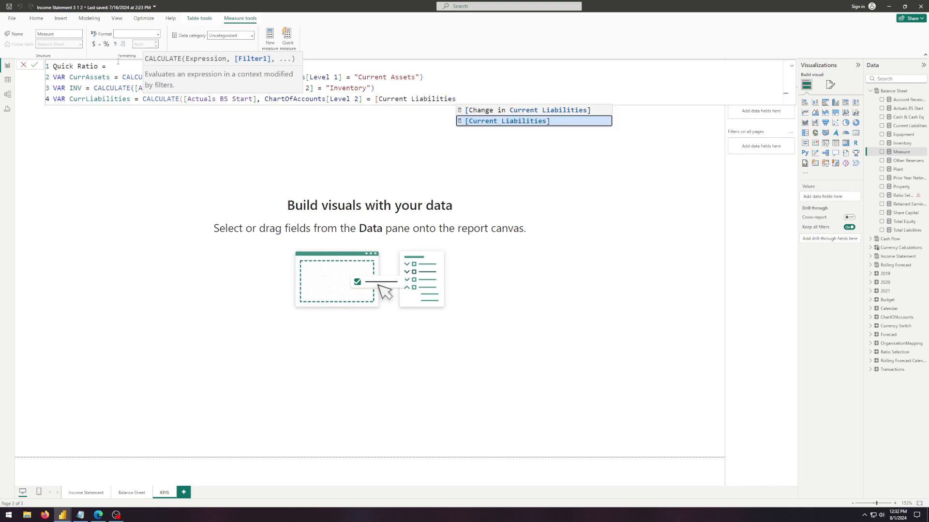
{"action": "type", "text": "\""}
{"action": "key", "text": "Left"}
{"action": "key", "text": "Left"}
{"action": "key", "text": "Left"}
{"action": "key", "text": "Left"}
{"action": "key", "text": "Left"}
{"action": "key", "text": "Left"}
{"action": "key", "text": "Left"}
{"action": "key", "text": "Left"}
{"action": "key", "text": "Left"}
{"action": "key", "text": "Left"}
{"action": "key", "text": "Left"}
{"action": "key", "text": "Left"}
{"action": "key", "text": "Left"}
{"action": "key", "text": "Left"}
{"action": "key", "text": "Left"}
{"action": "key", "text": "Left"}
{"action": "key", "text": "Left"}
{"action": "key", "text": "Left"}
{"action": "key", "text": "Left"}
{"action": "key", "text": "Left"}
{"action": "key", "text": "BackSpace"}
{"action": "type", "text": "\""}
{"action": "key", "text": "Right"}
{"action": "key", "text": "Right"}
{"action": "key", "text": "Right"}
{"action": "key", "text": "Right"}
{"action": "key", "text": "Right"}
{"action": "key", "text": "Right"}
{"action": "key", "text": "Right"}
{"action": "key", "text": "Right"}
{"action": "key", "text": "Right"}
{"action": "key", "text": "Right"}
{"action": "key", "text": "Right"}
{"action": "key", "text": "Right"}
{"action": "key", "text": "Right"}
{"action": "key", "text": "Right"}
{"action": "key", "text": "Right"}
{"action": "key", "text": "Right"}
{"action": "key", "text": "Right"}
{"action": "key", "text": "Right"}
{"action": "key", "text": "Right"}
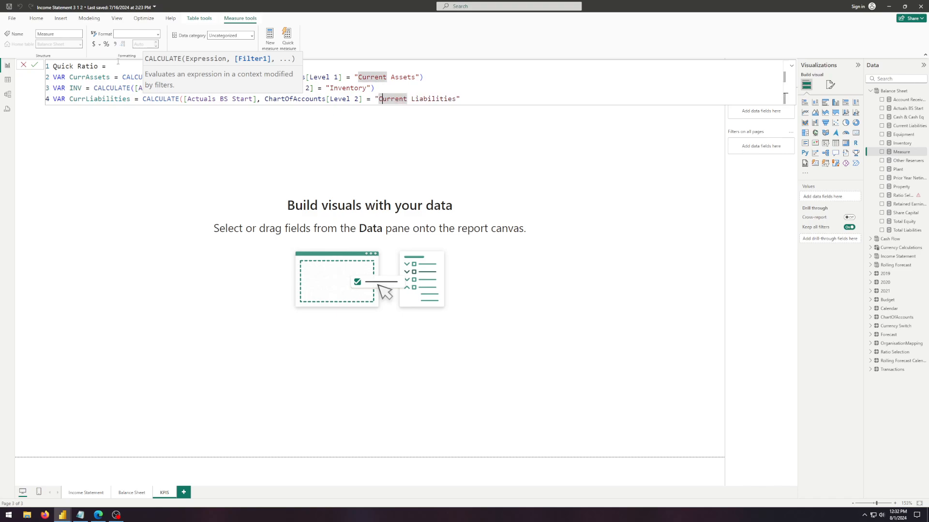
{"action": "key", "text": "Right"}
{"action": "type", "text": ")"}
Step: Add a RETURN clause that opens a DIVIDE with CurrAssets - INV as its numerator
{"action": "key", "text": "Return"}
{"action": "type", "text": "r"}
{"action": "key", "text": "Tab"}
{"action": "key", "text": "Return"}
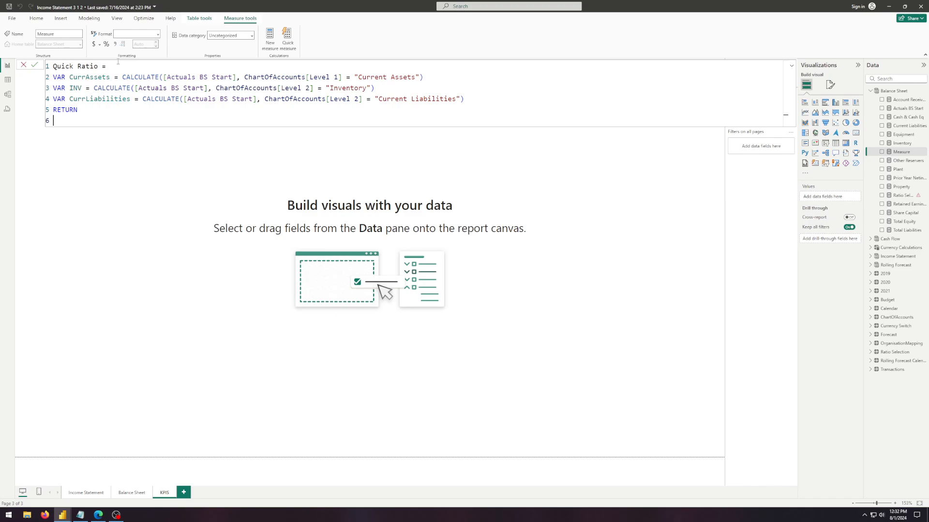
{"action": "type", "text": "div"}
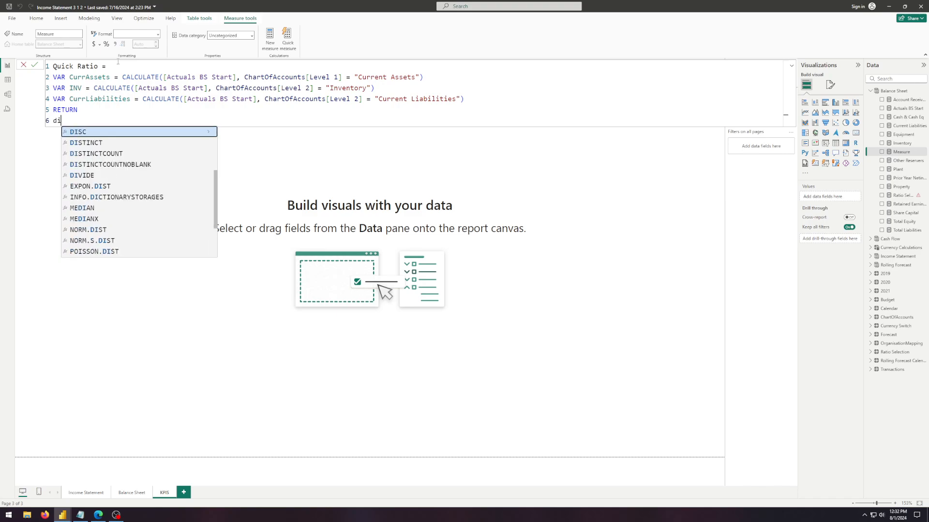
{"action": "key", "text": "Tab"}
{"action": "type", "text": "curr"}
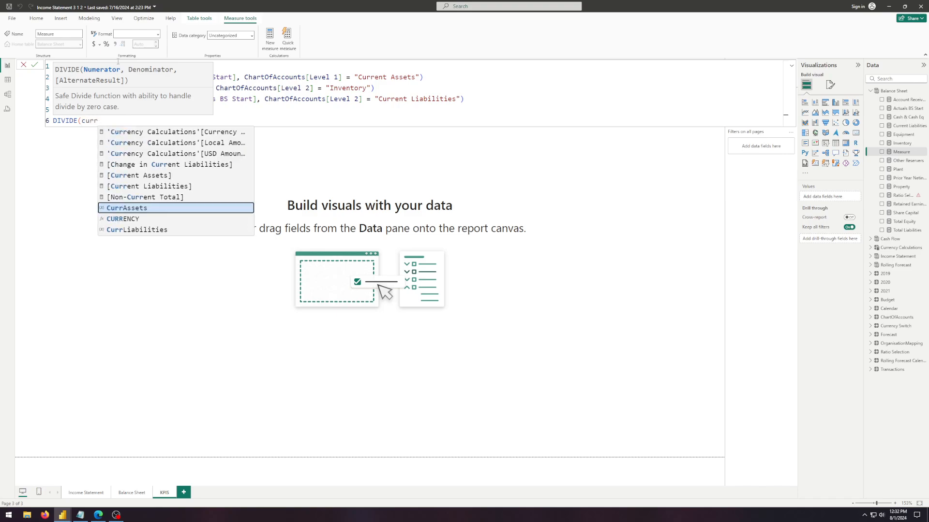
{"action": "key", "text": "Tab"}
{"action": "type", "text": "="}
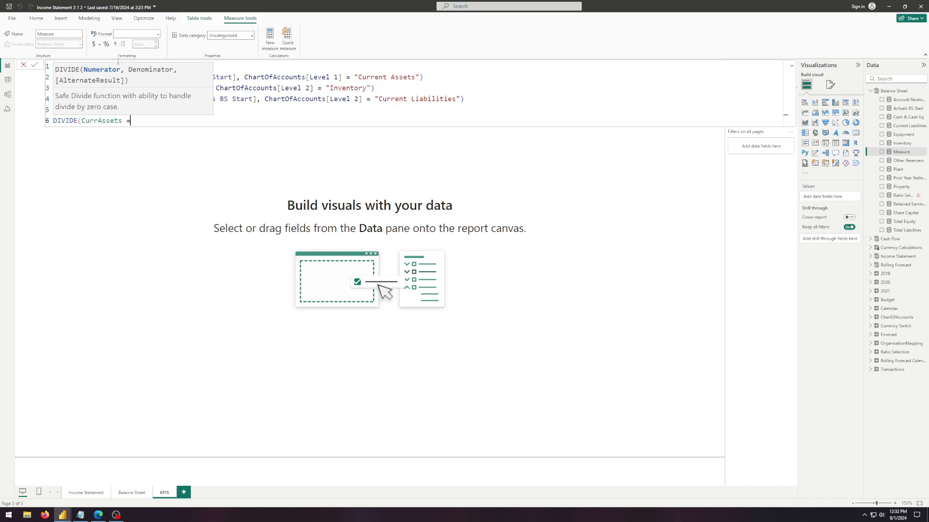
{"action": "key", "text": "BackSpace"}
{"action": "type", "text": "- inv"}
{"action": "key", "text": "Tab"}
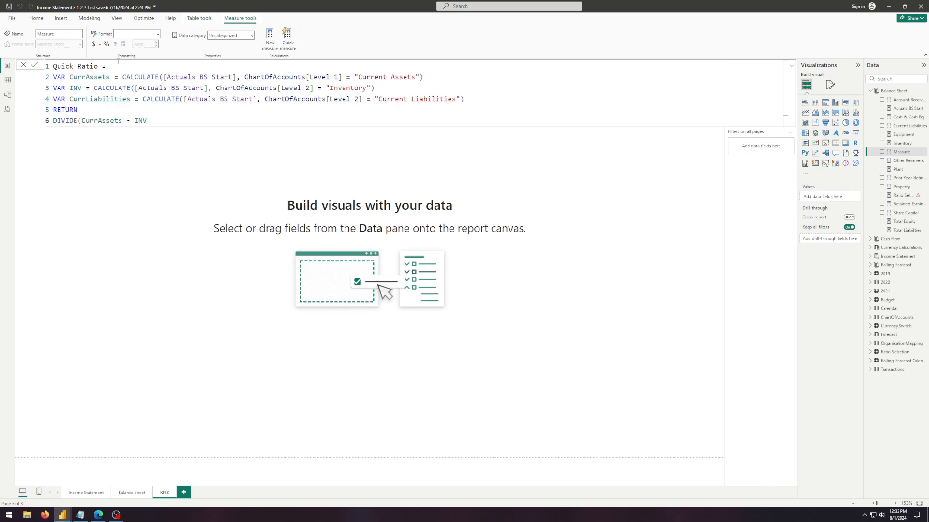
Step: Set CurrLiabilities as the DIVIDE denominator, close the expression and commit the Quick Ratio measure
{"action": "type", "text": ", "}
{"action": "type", "text": "curr"}
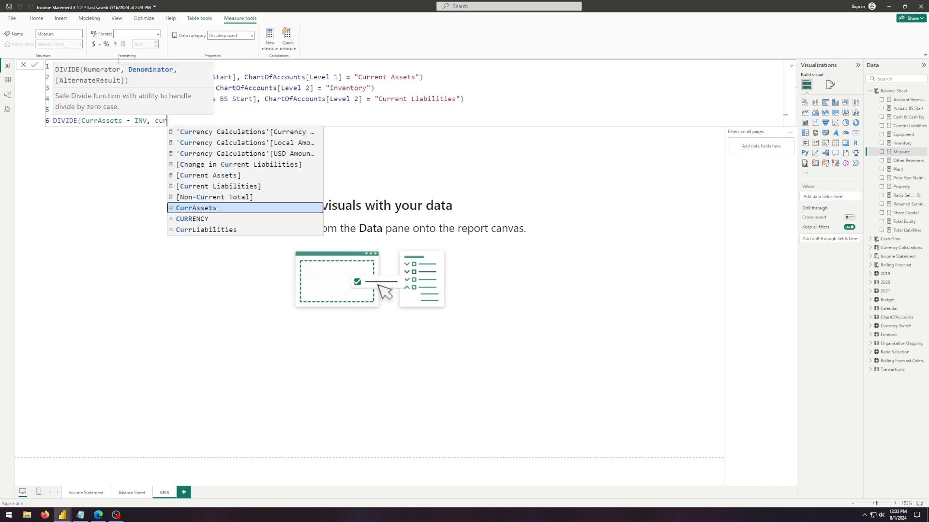
{"action": "key", "text": "Down"}
{"action": "key", "text": "Down"}
{"action": "key", "text": "Tab"}
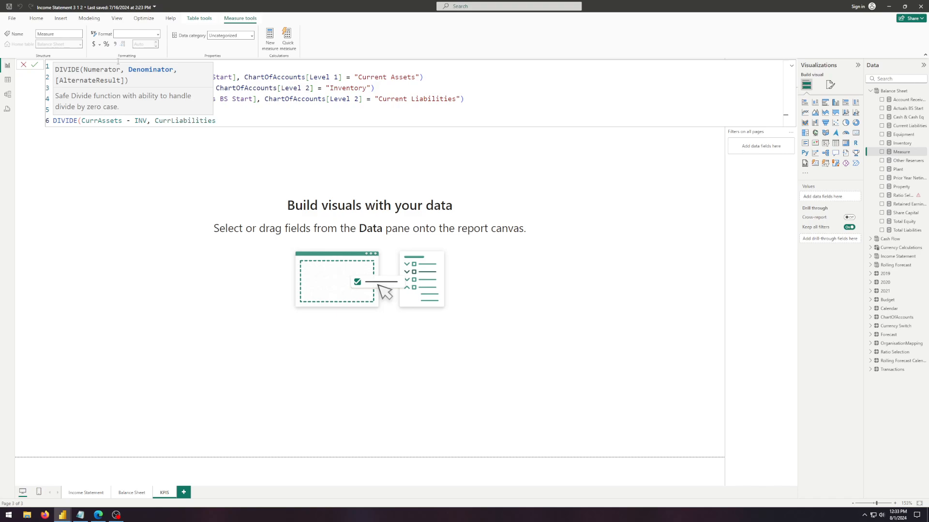
{"action": "type", "text": ")"}
{"action": "key", "text": "Return"}
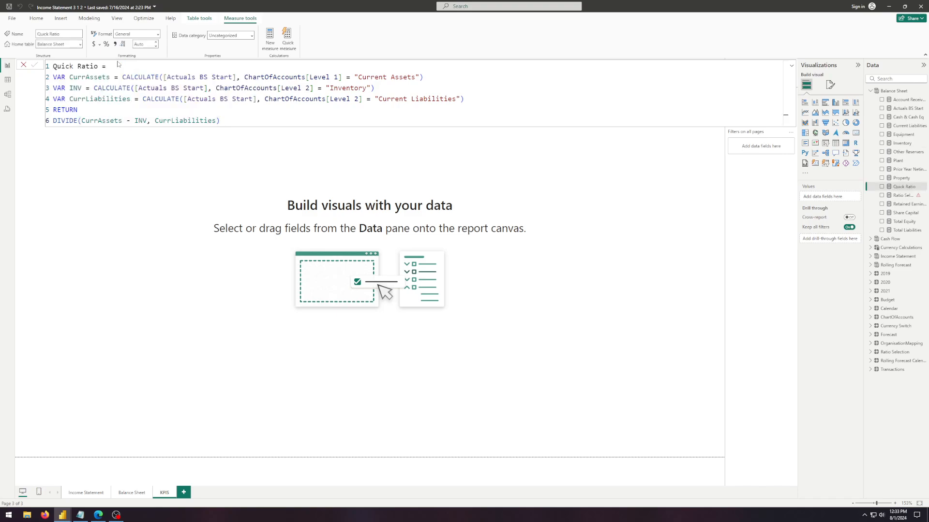
Step: Add a card visual showing Quick Ratio and place it near the upper-left corner of the KPIS page
{"action": "left_click", "coordinate": [175, 226]}
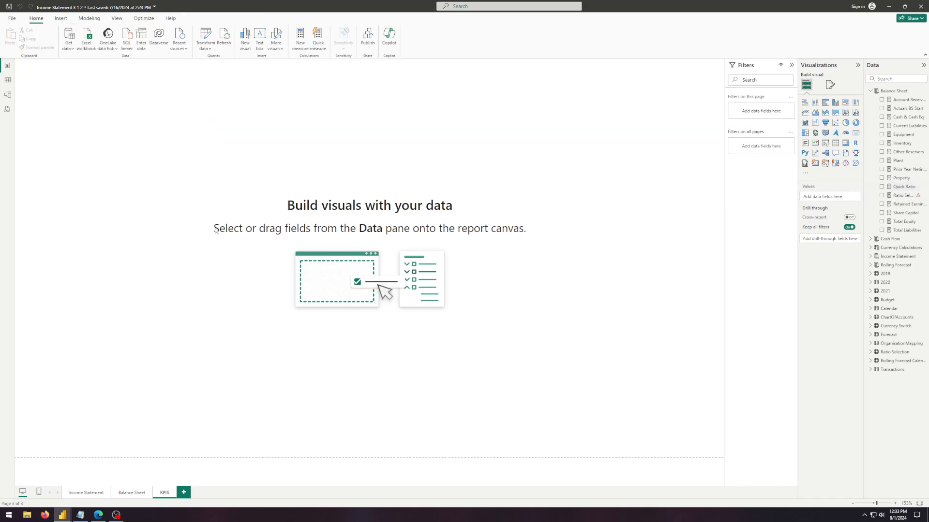
{"action": "left_click", "coordinate": [855, 133]}
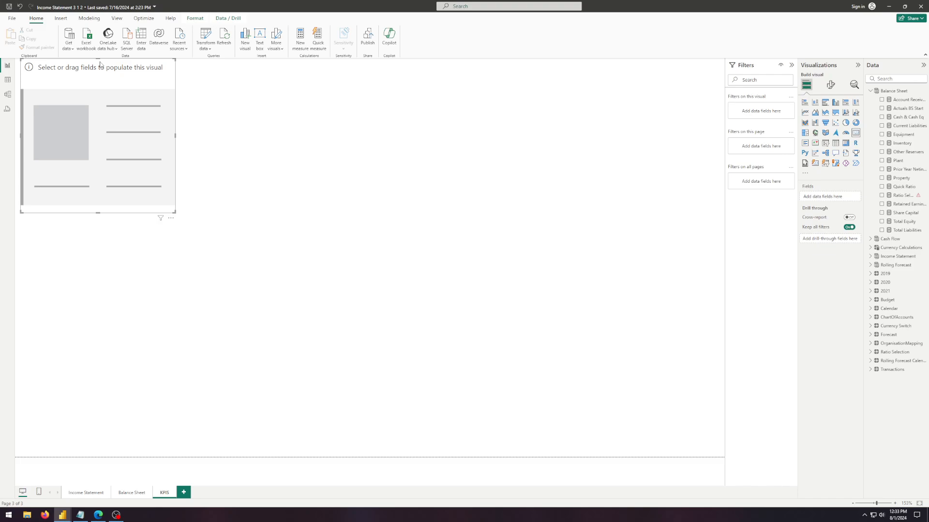
{"action": "left_click_drag", "start_coordinate": [102, 60], "coordinate": [108, 148]}
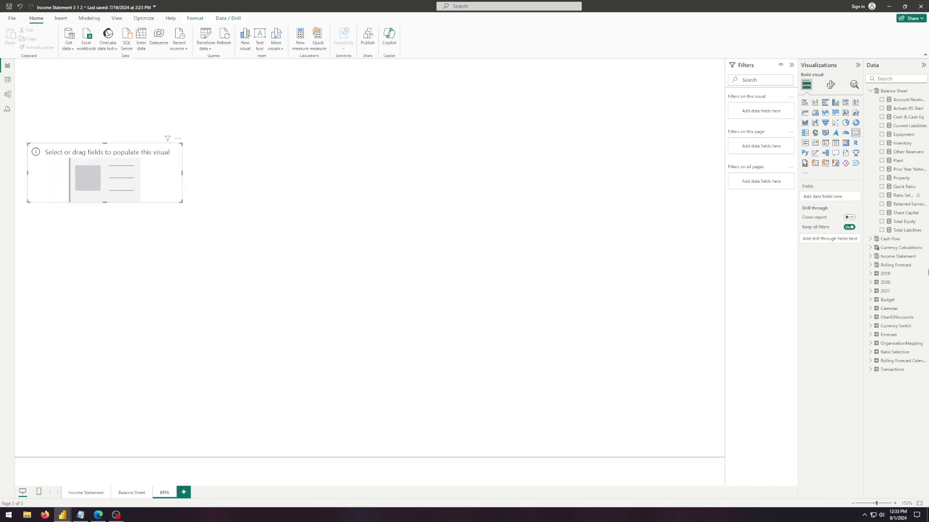
{"action": "left_click", "coordinate": [882, 188]}
{"action": "left_click_drag", "start_coordinate": [103, 189], "coordinate": [109, 173]}
{"action": "left_click", "coordinate": [149, 227]}
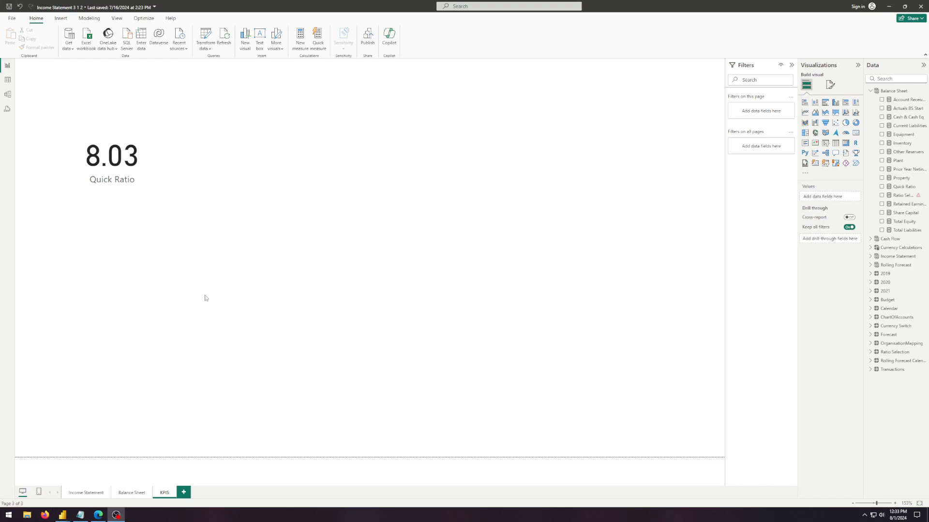
Step: Create a new measure named Current Ratio in the Balance Sheet table
{"action": "right_click", "coordinate": [889, 91]}
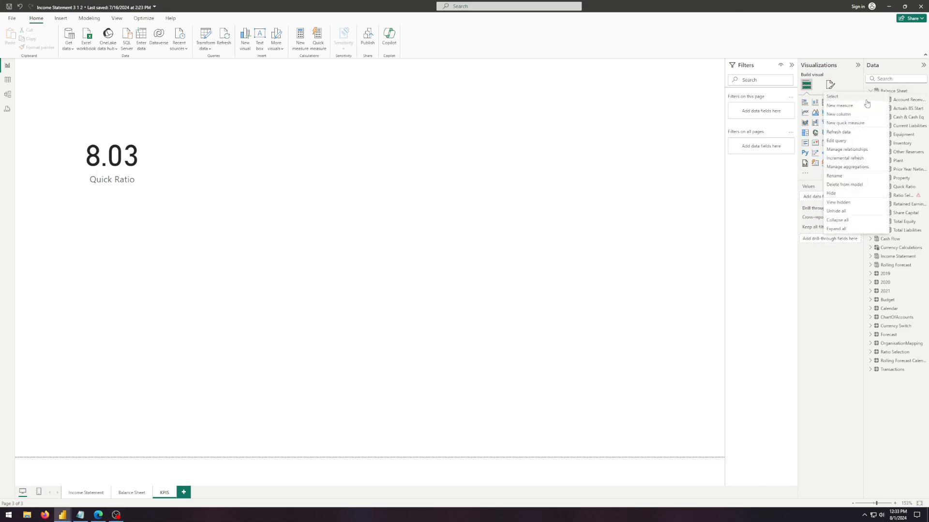
{"action": "left_click", "coordinate": [866, 105]}
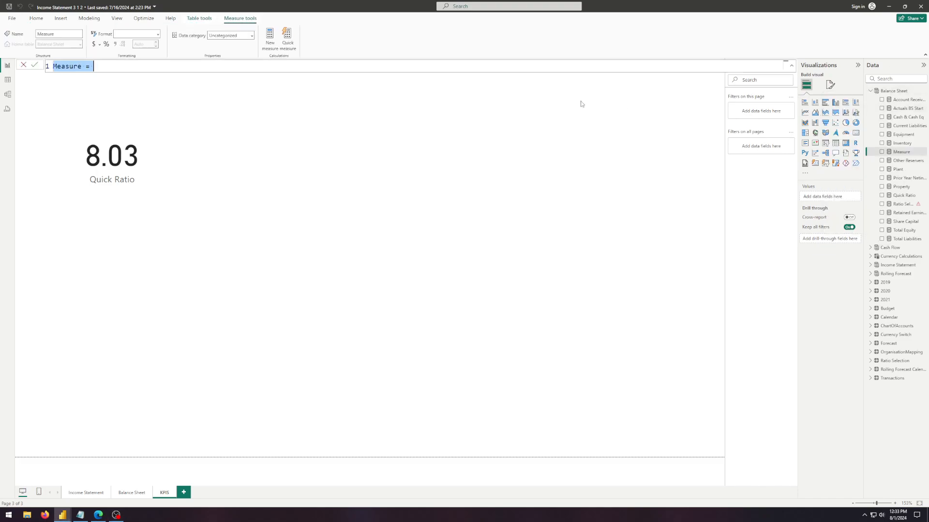
{"action": "type", "text": "Current "}
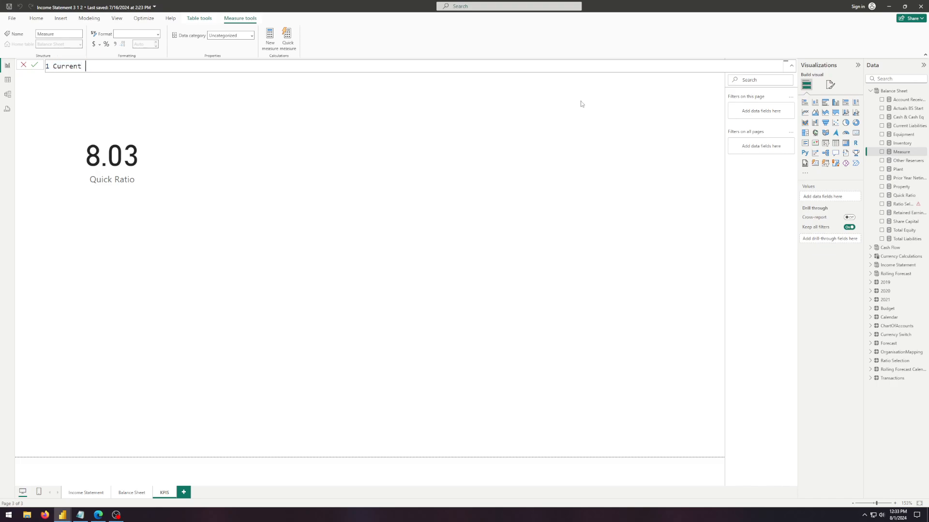
{"action": "type", "text": "Ratio ="}
{"action": "key", "text": "shift+Return"}
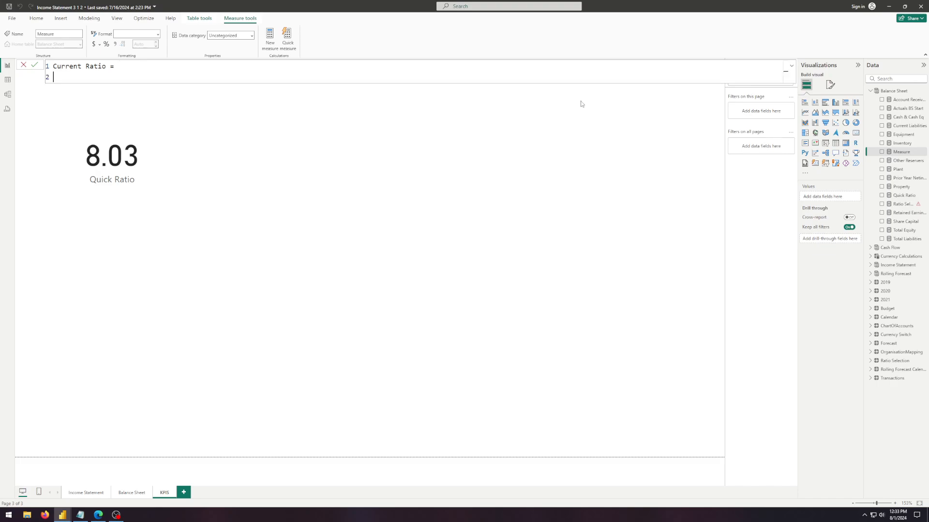
Step: Declare variable CurrAssets as a CALCULATE with [Actuals BS Start] as its expression
{"action": "type", "text": "VAR "}
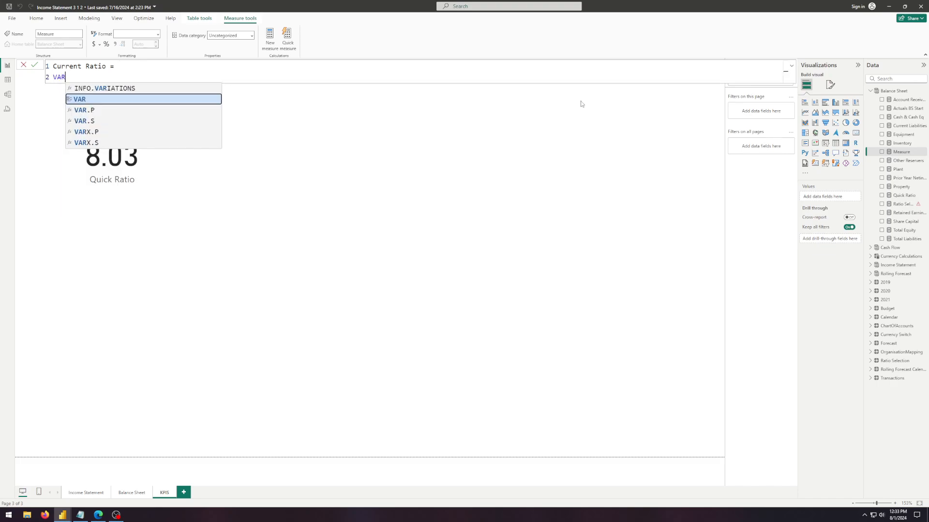
{"action": "type", "text": "Curr"}
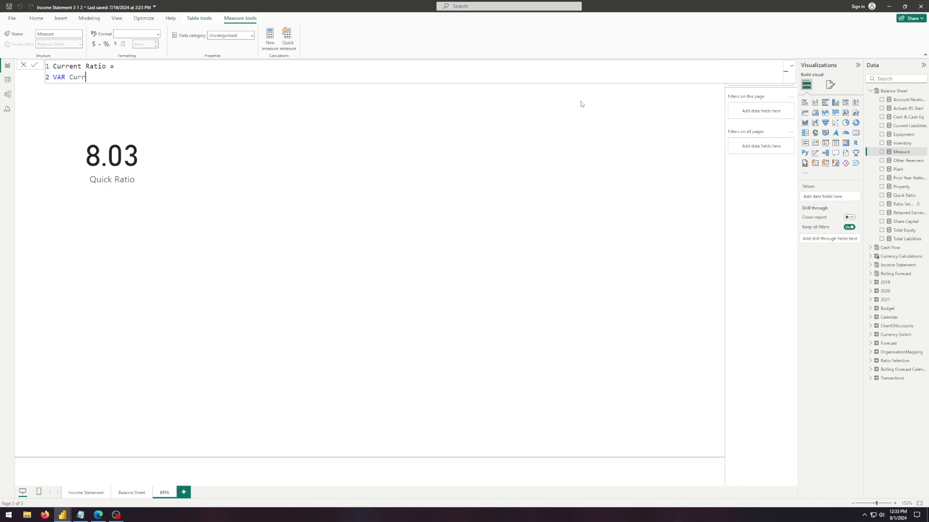
{"action": "type", "text": "Assets = c"}
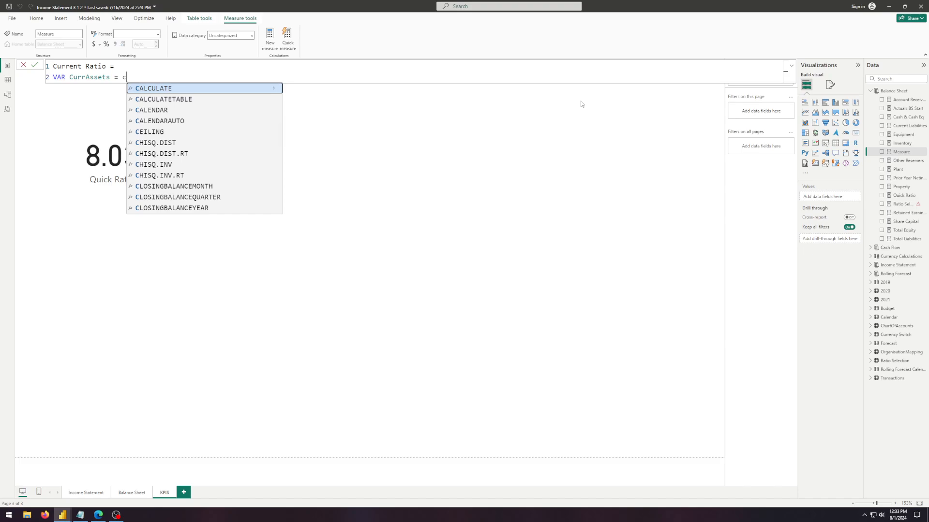
{"action": "key", "text": "Tab"}
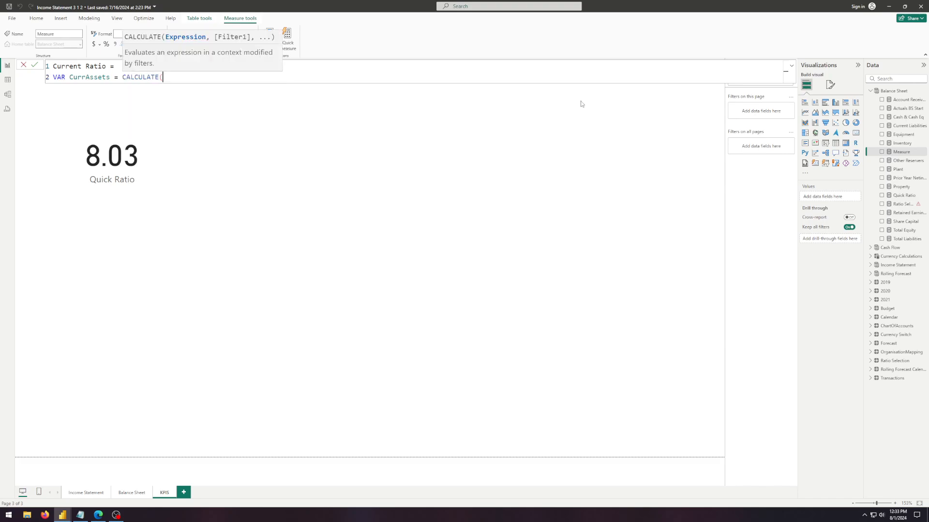
{"action": "type", "text": "[act"}
{"action": "key", "text": "Up"}
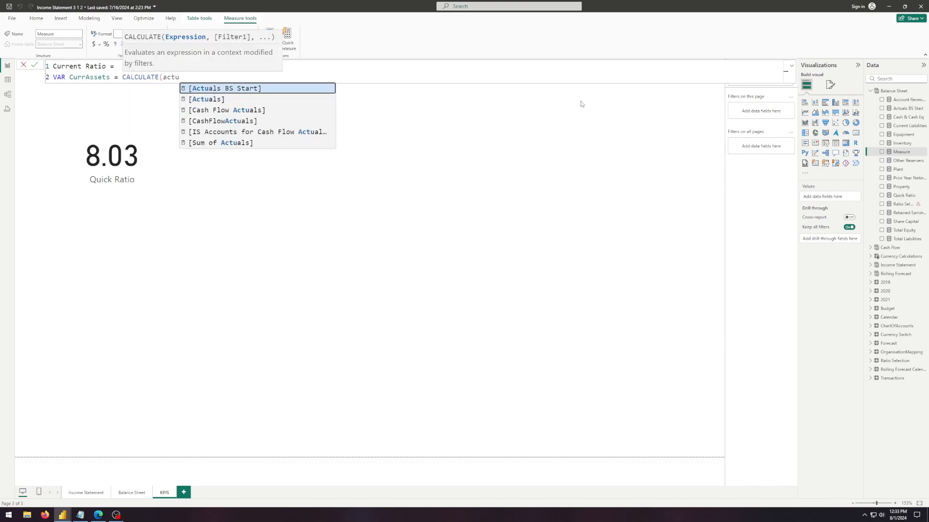
{"action": "key", "text": "Tab"}
Step: Filter the CurrAssets calculation on ChartOfAccounts[Level 1] = "Current Assets" and close its parenthesis
{"action": "type", "text": ", ch"}
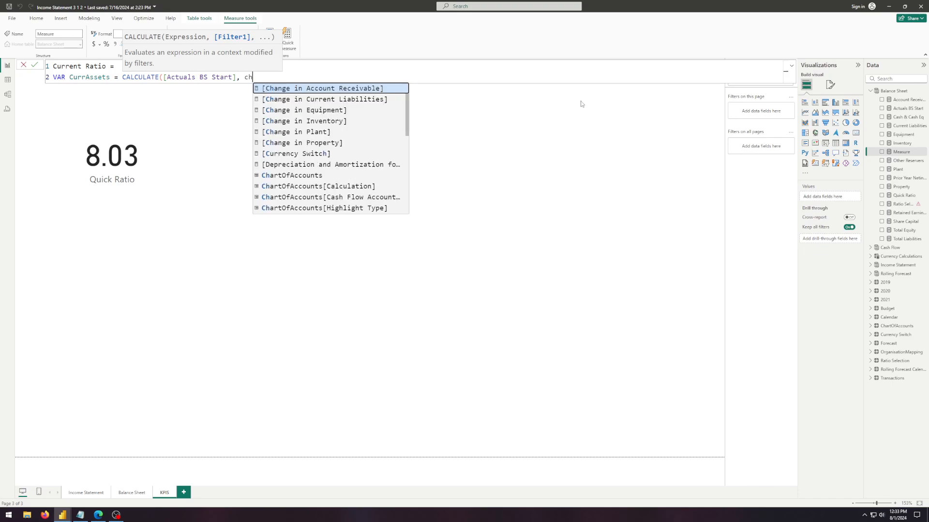
{"action": "type", "text": "art"}
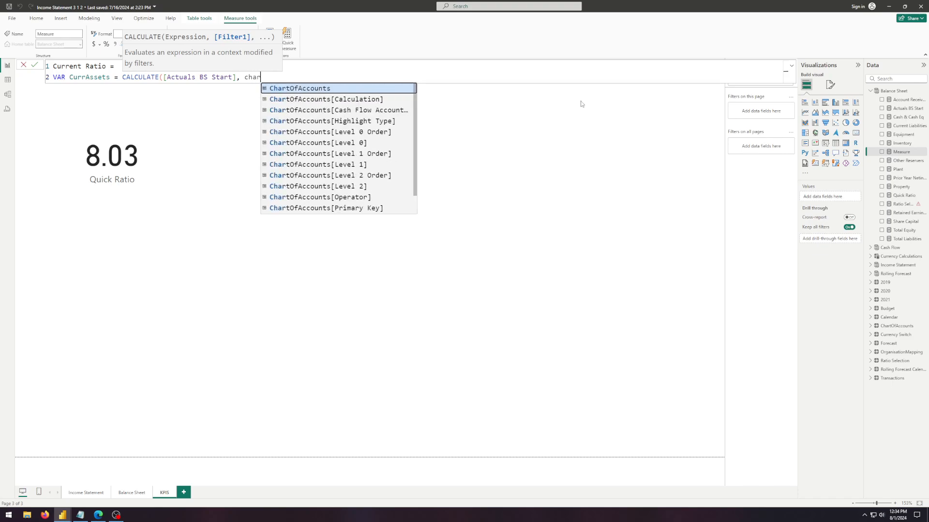
{"action": "key", "text": "Down"}
{"action": "key", "text": "Down"}
{"action": "key", "text": "Down"}
{"action": "key", "text": "Down"}
{"action": "key", "text": "Down"}
{"action": "key", "text": "Down"}
{"action": "key", "text": "Down"}
{"action": "key", "text": "Tab"}
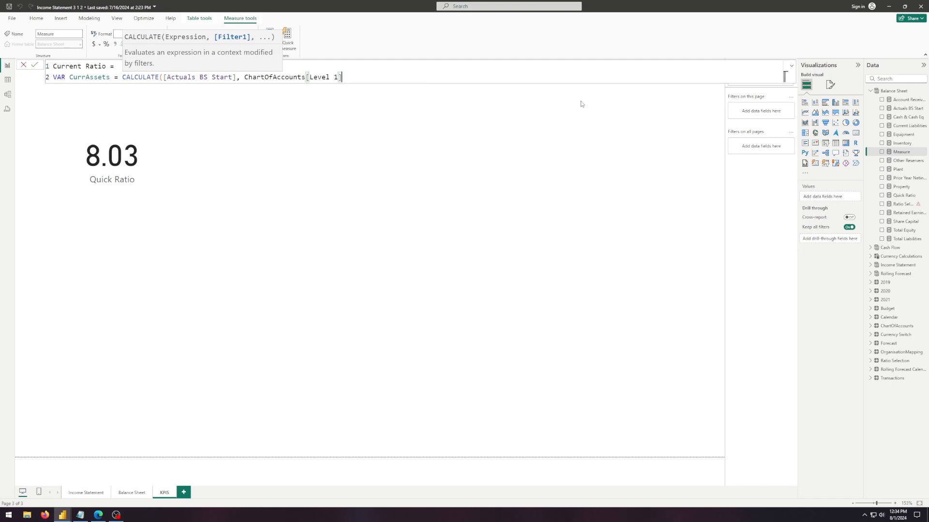
{"action": "type", "text": "= \"Current Assets\")"}
Step: Declare variable CurrLiabilities on a new line as a CALCULATE with [Actuals BS Start] as its expression
{"action": "key", "text": "shift+Return"}
{"action": "type", "text": "VAR Curr"}
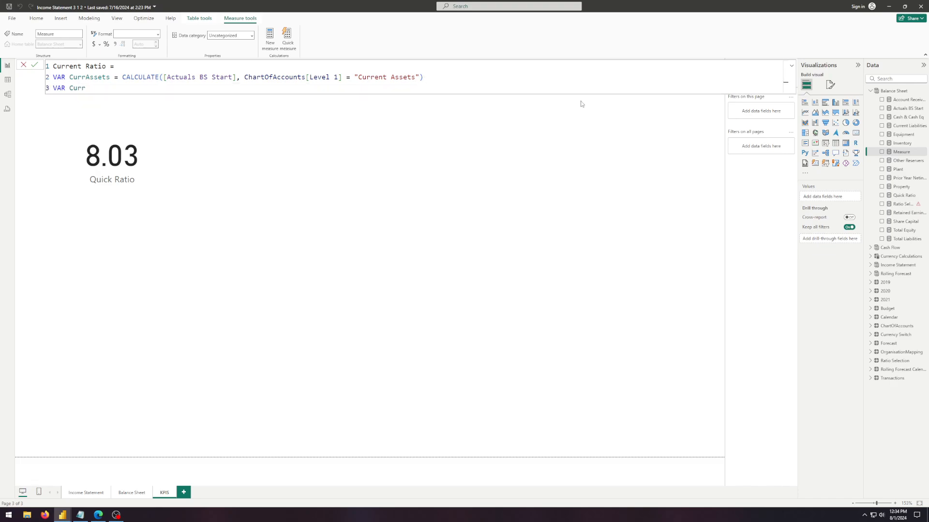
{"action": "type", "text": "Liabilities = cal"}
{"action": "key", "text": "Tab"}
{"action": "type", "text": "a"}
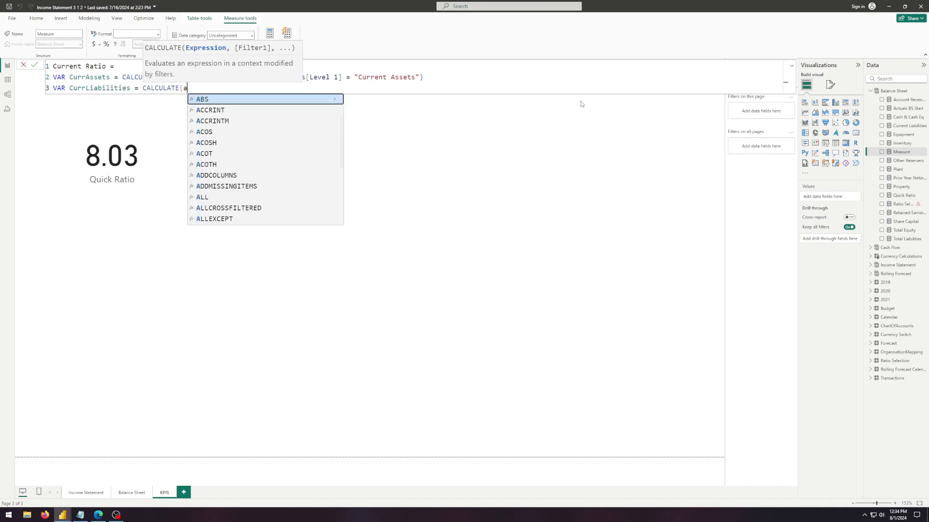
{"action": "key", "text": "BackSpace"}
{"action": "type", "text": "["}
{"action": "key", "text": "Down"}
{"action": "key", "text": "Tab"}
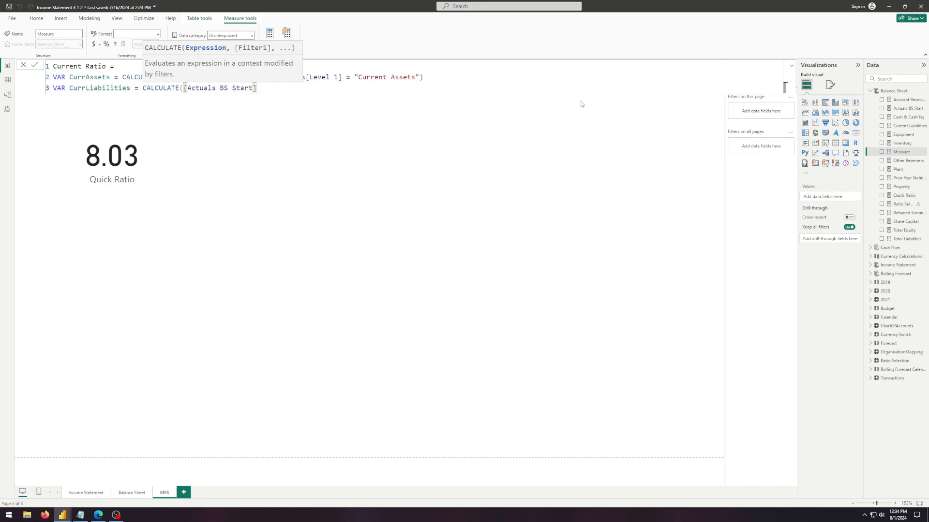
Step: Filter the CurrLiabilities calculation on ChartOfAccounts[Level 2] = "Current Liabilities" and close its parenthesis
{"action": "type", "text": ", chart"}
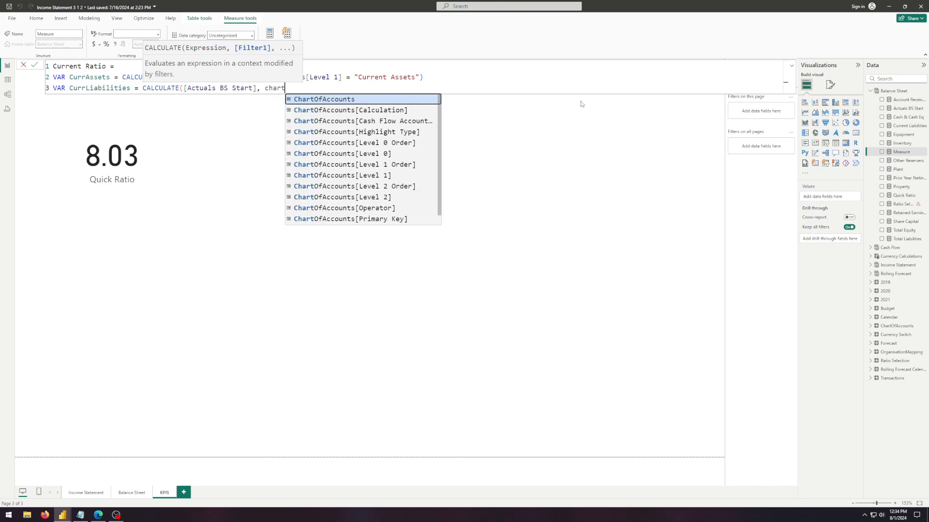
{"action": "key", "text": "Tab"}
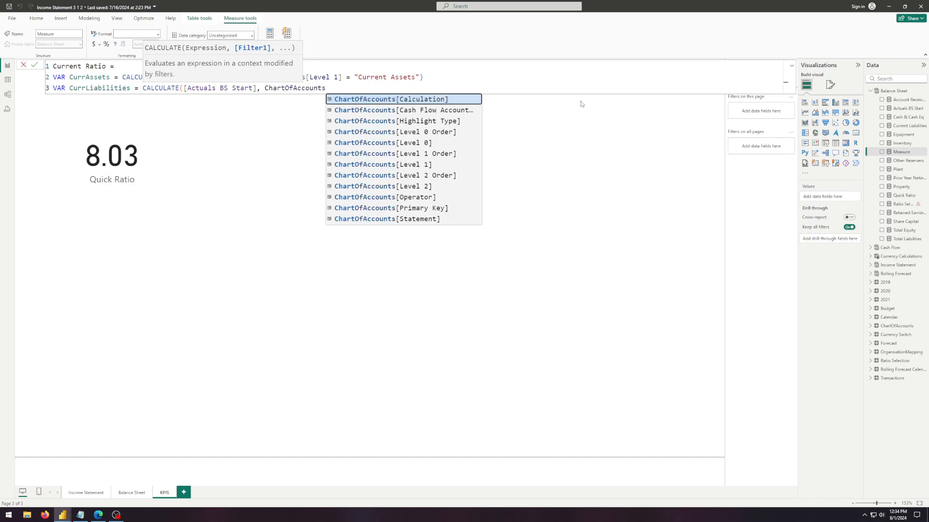
{"action": "key", "text": "Down"}
{"action": "key", "text": "Down"}
{"action": "key", "text": "Down"}
{"action": "key", "text": "Down"}
{"action": "key", "text": "Down"}
{"action": "key", "text": "Down"}
{"action": "key", "text": "Down"}
{"action": "key", "text": "Down"}
{"action": "key", "text": "Tab"}
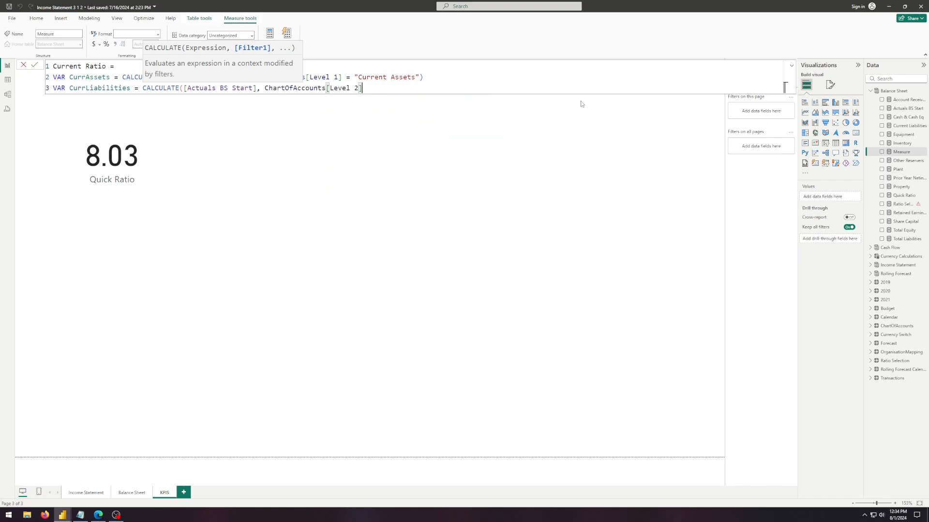
{"action": "type", "text": "= \"Current Liabilities"}
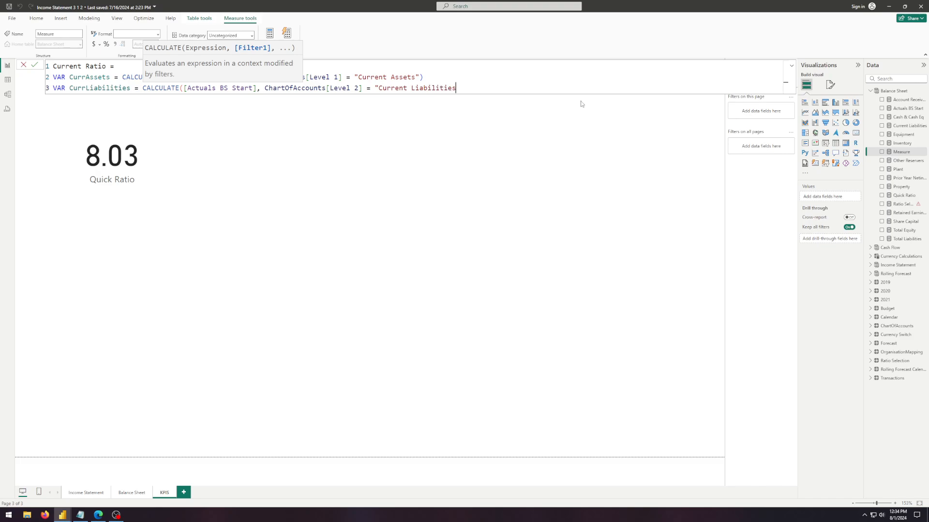
{"action": "type", "text": "\")"}
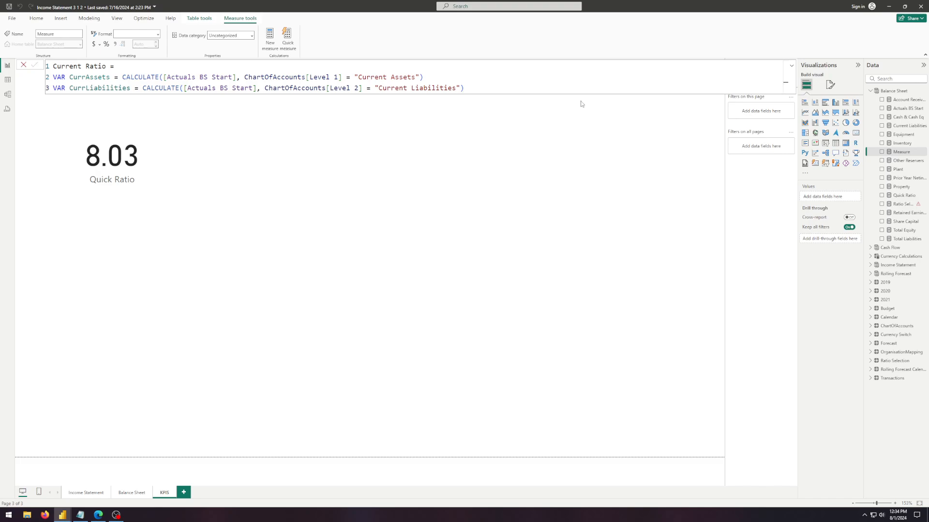
Step: Return DIVIDE(CurrAssets, CurrLiabilities) on new lines after a RETURN statement and commit the Current Ratio measure
{"action": "left_click", "coordinate": [478, 89]}
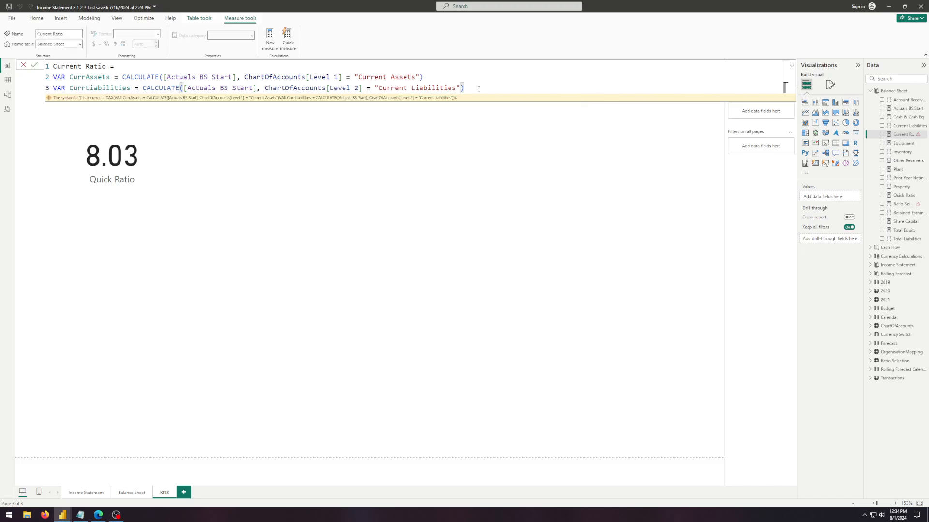
{"action": "key", "text": "shift+Return"}
{"action": "type", "text": "RETURN"}
{"action": "key", "text": "shift+Return"}
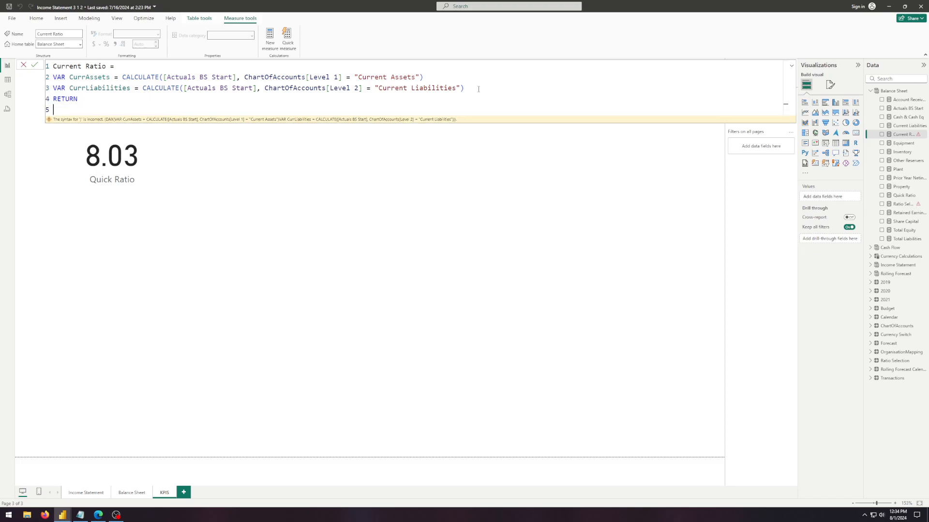
{"action": "type", "text": "DIVIDE("}
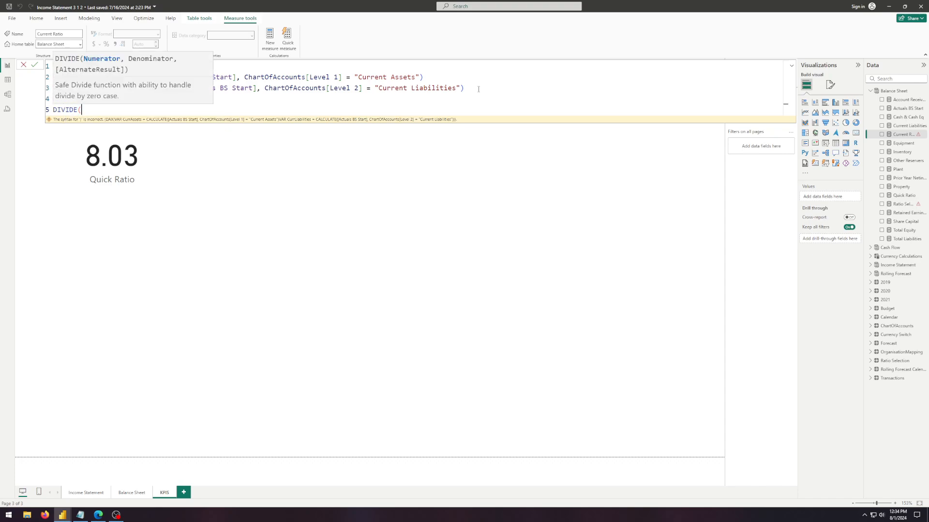
{"action": "type", "text": "CurrAssets, cu"}
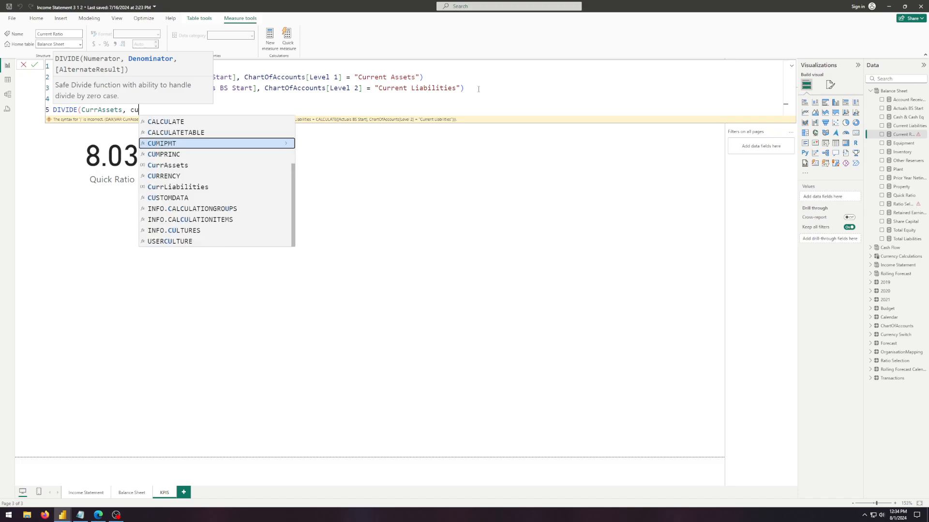
{"action": "type", "text": "rr"}
{"action": "key", "text": "Down"}
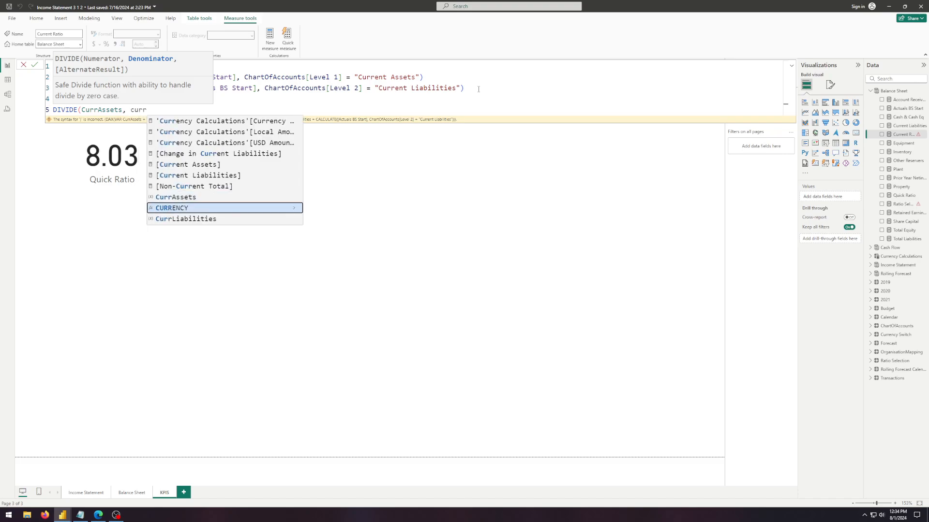
{"action": "key", "text": "Down"}
{"action": "key", "text": "Tab"}
{"action": "type", "text": ")"}
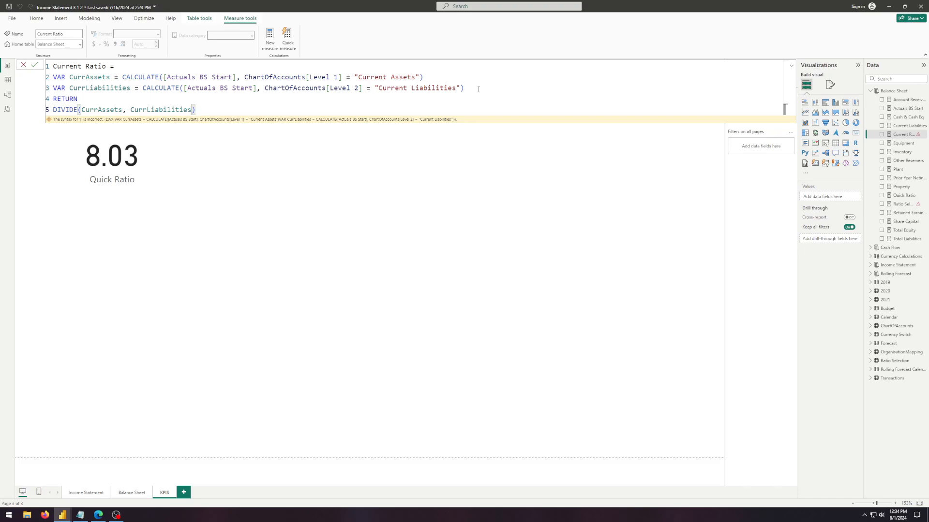
{"action": "key", "text": "Return"}
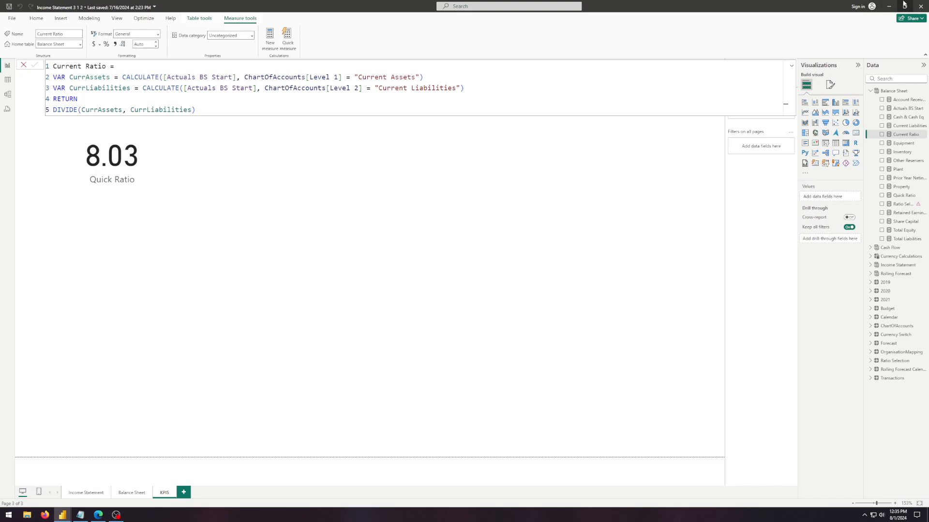
Step: Add a card visual showing the Current Ratio measure and place it directly below the Quick Ratio card
{"action": "left_click", "coordinate": [349, 151]}
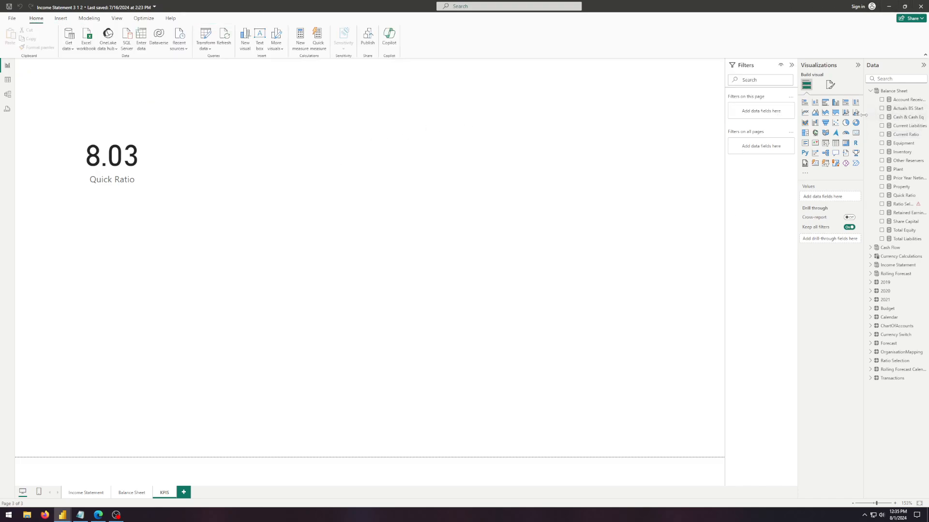
{"action": "left_click", "coordinate": [856, 133]}
{"action": "left_click_drag", "start_coordinate": [88, 282], "coordinate": [89, 238]}
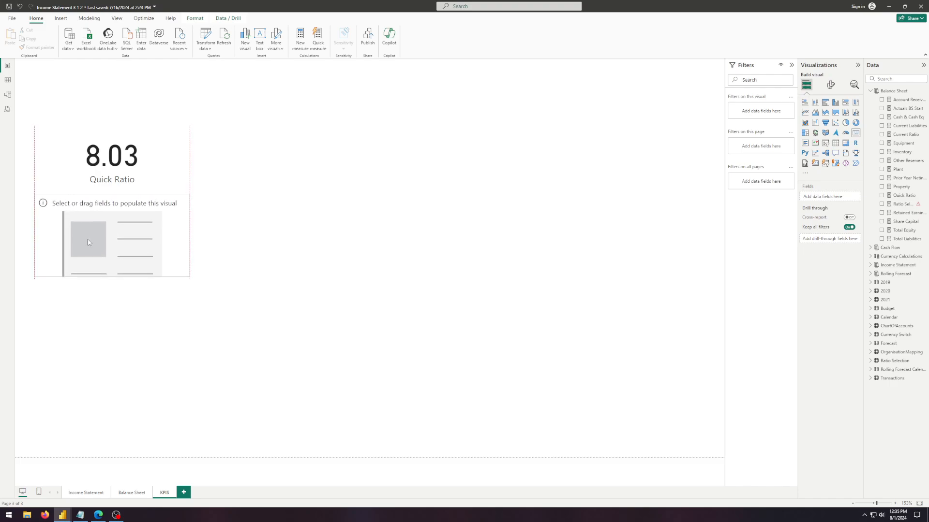
{"action": "left_click", "coordinate": [881, 126]}
{"action": "left_click", "coordinate": [882, 126]}
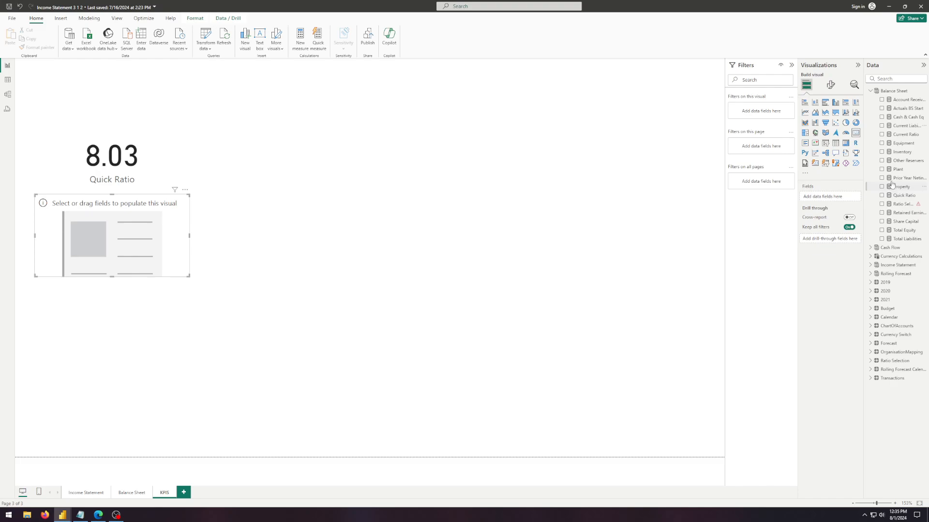
{"action": "left_click", "coordinate": [881, 134]}
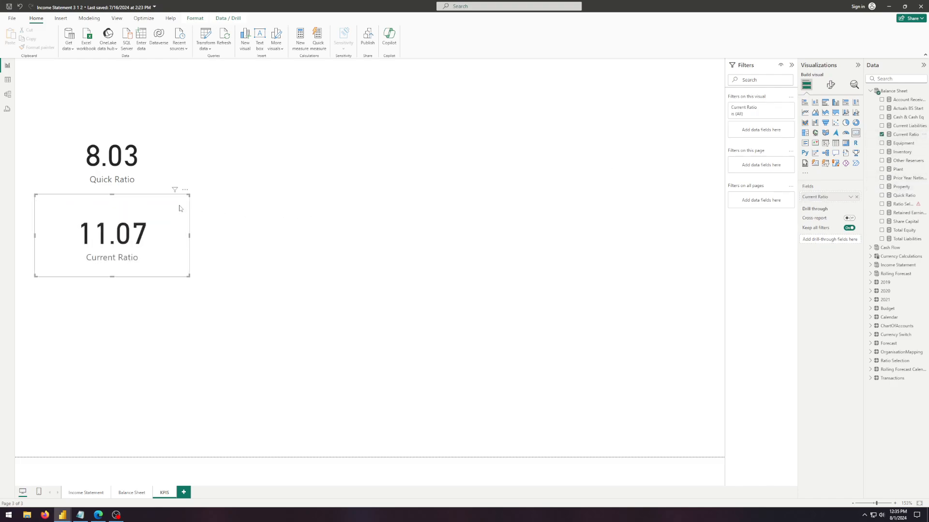
{"action": "left_click_drag", "start_coordinate": [115, 218], "coordinate": [115, 220]}
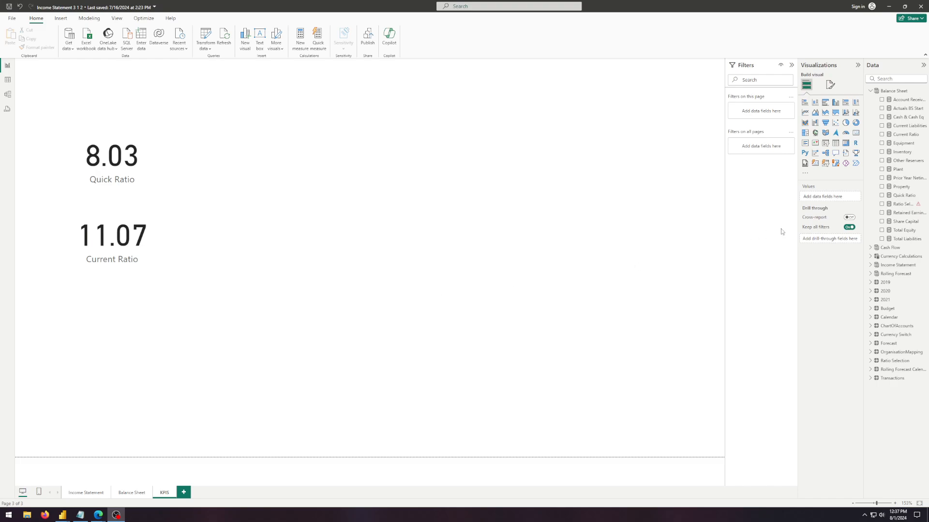
Step: Create a new measure named Debt to Equity in the Balance Sheet table
{"action": "right_click", "coordinate": [895, 91]}
{"action": "left_click", "coordinate": [879, 105]}
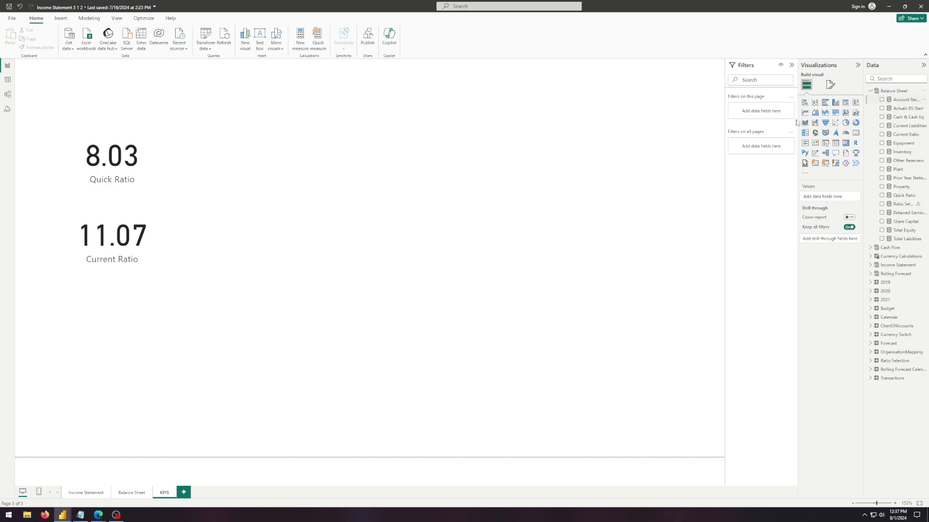
{"action": "type", "text": "Debt to Equity"}
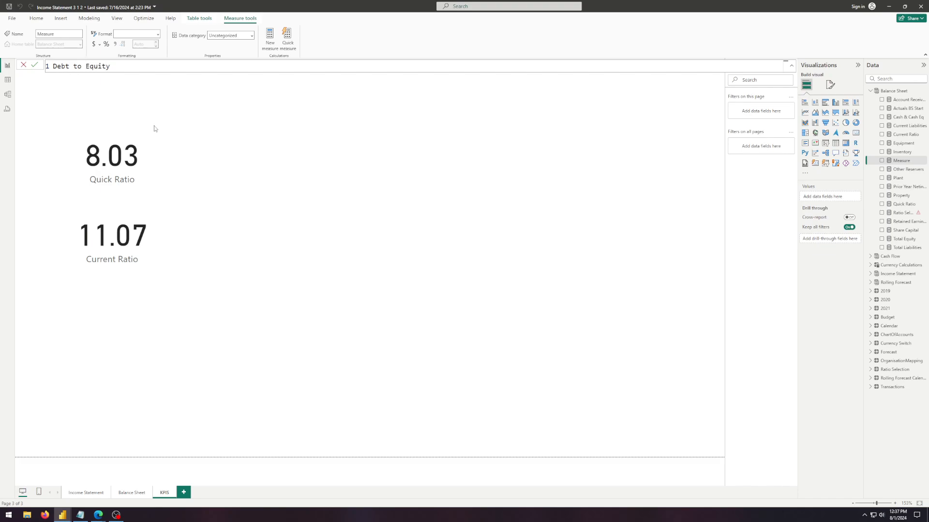
{"action": "type", "text": " +"}
{"action": "type", "text": "di"}
{"action": "key", "text": "Tab"}
{"action": "key", "text": "BackSpace"}
{"action": "key", "text": "BackSpace"}
{"action": "key", "text": "BackSpace"}
{"action": "key", "text": "BackSpace"}
{"action": "key", "text": "BackSpace"}
{"action": "key", "text": "BackSpace"}
{"action": "key", "text": "BackSpace"}
Step: Define Debt to Equity on a new line as DIVIDE([Total Liabilities], [Total Equity]) and commit the measure
{"action": "key", "text": "shift+Return"}
{"action": "type", "text": "C"}
{"action": "key", "text": "BackSpace"}
{"action": "type", "text": "di"}
{"action": "key", "text": "Tab"}
{"action": "type", "text": "tot"}
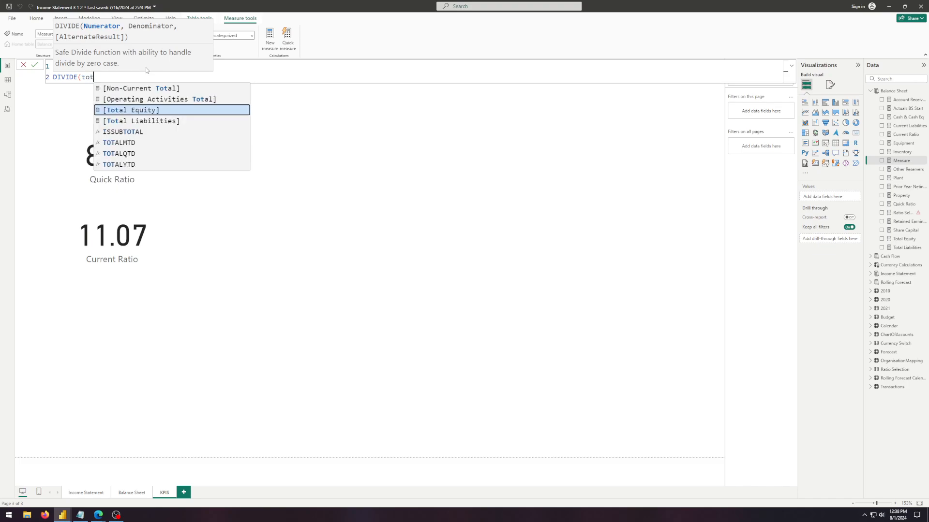
{"action": "key", "text": "Down"}
{"action": "key", "text": "Tab"}
{"action": "type", "text": ", tot"}
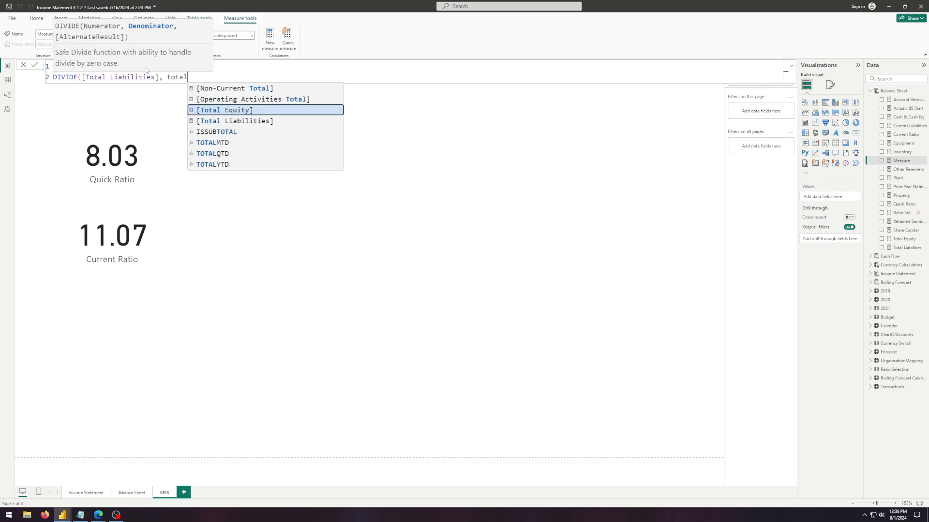
{"action": "key", "text": "Tab"}
{"action": "type", "text": ")"}
{"action": "key", "text": "Return"}
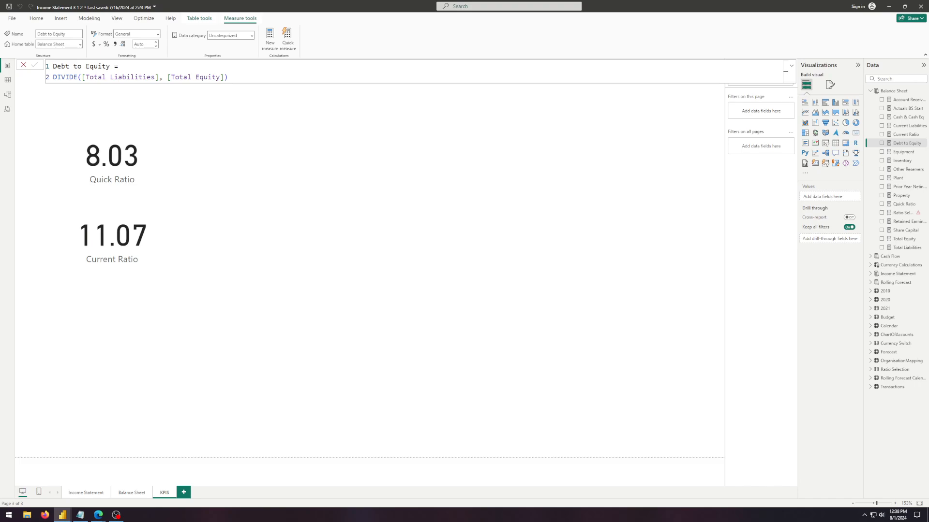
Step: Add a card visual showing the Debt to Equity measure and place it to the right of the Quick Ratio card
{"action": "left_click", "coordinate": [270, 181]}
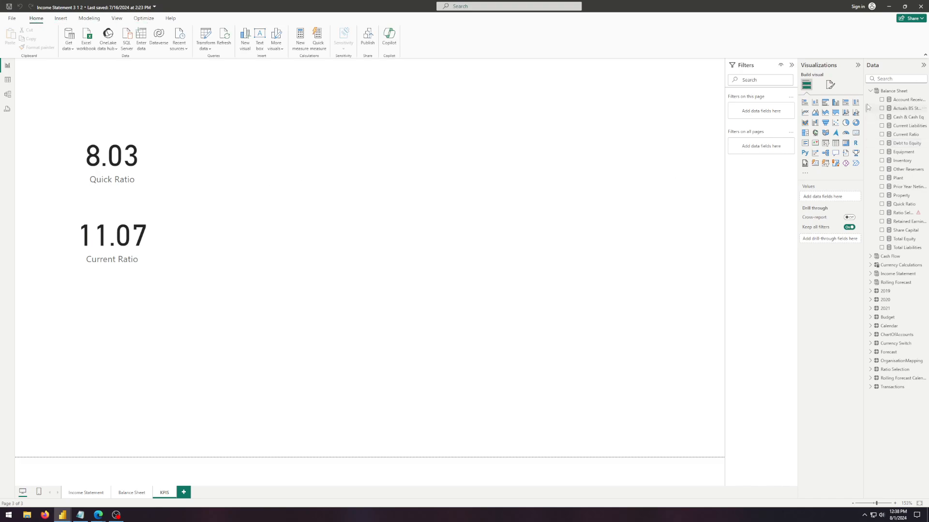
{"action": "left_click", "coordinate": [855, 133]}
{"action": "left_click_drag", "start_coordinate": [151, 334], "coordinate": [375, 152]}
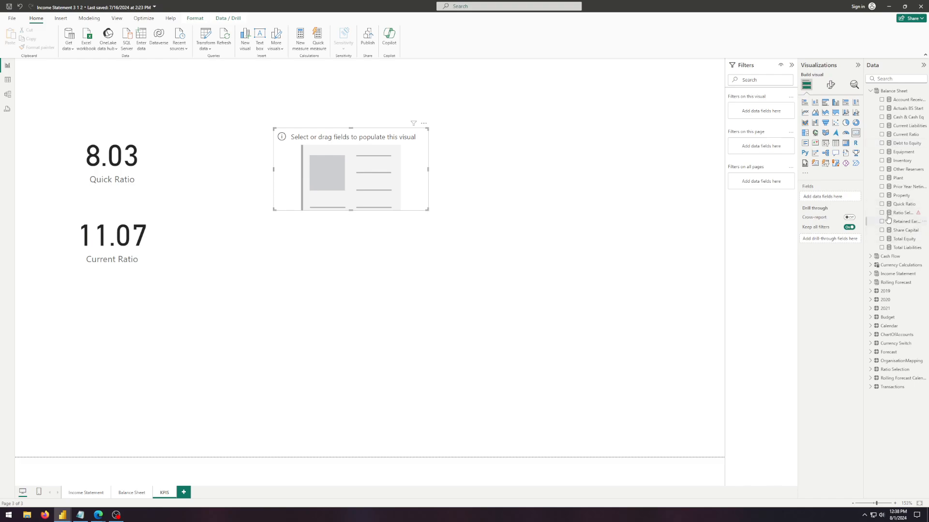
{"action": "left_click", "coordinate": [881, 143]}
{"action": "left_click_drag", "start_coordinate": [340, 178], "coordinate": [345, 178]}
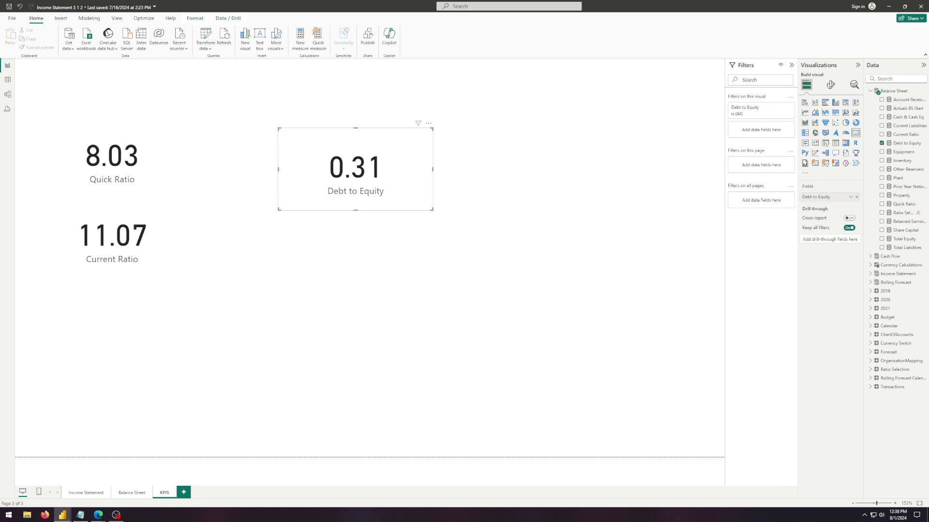
{"action": "key", "text": "alt+Tab"}
{"action": "left_click", "coordinate": [563, 231]}
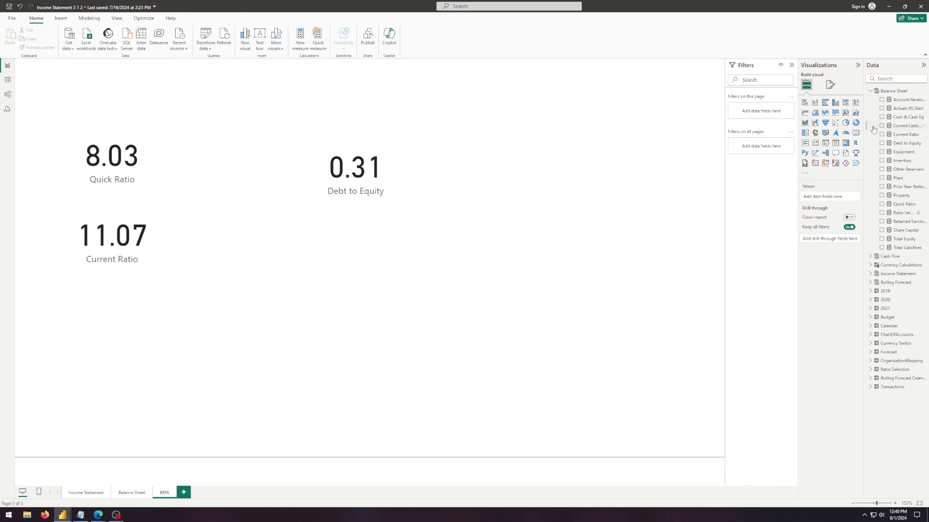
Step: Create a new measure named Return on Assets in the Balance Sheet table
{"action": "right_click", "coordinate": [887, 91]}
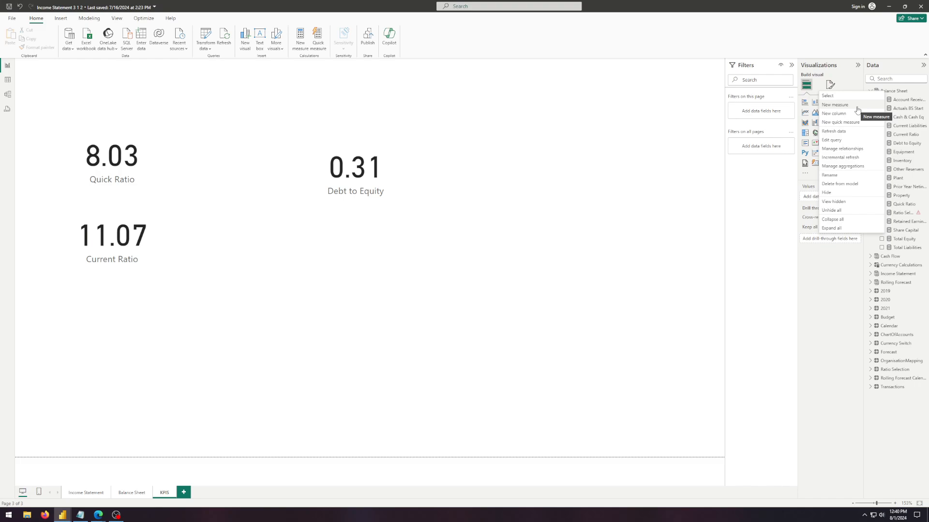
{"action": "left_click", "coordinate": [857, 106]}
{"action": "type", "text": "Ret"}
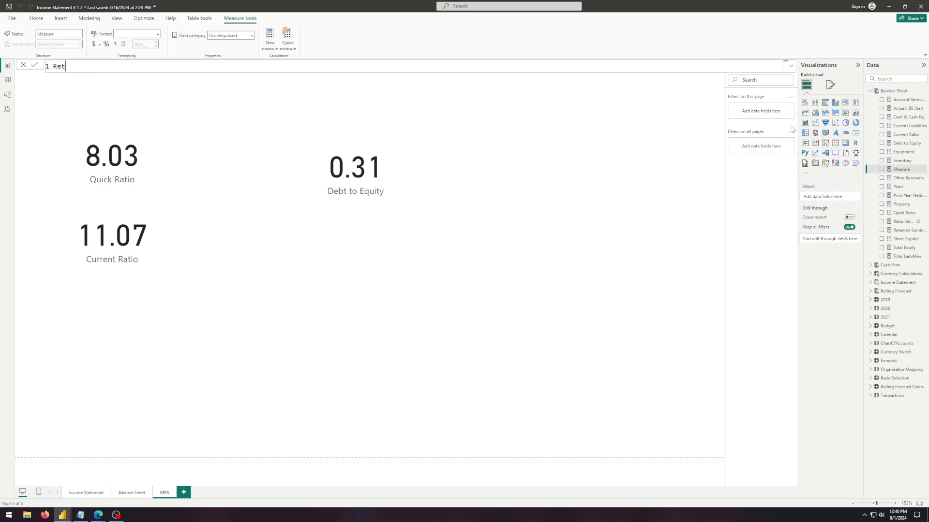
{"action": "type", "text": "urn on Assets ="}
Step: Declare variable NetIncome on a new line as a CALCULATE with [Actuals] as its expression
{"action": "key", "text": "shift+Return"}
{"action": "type", "text": "VAR "}
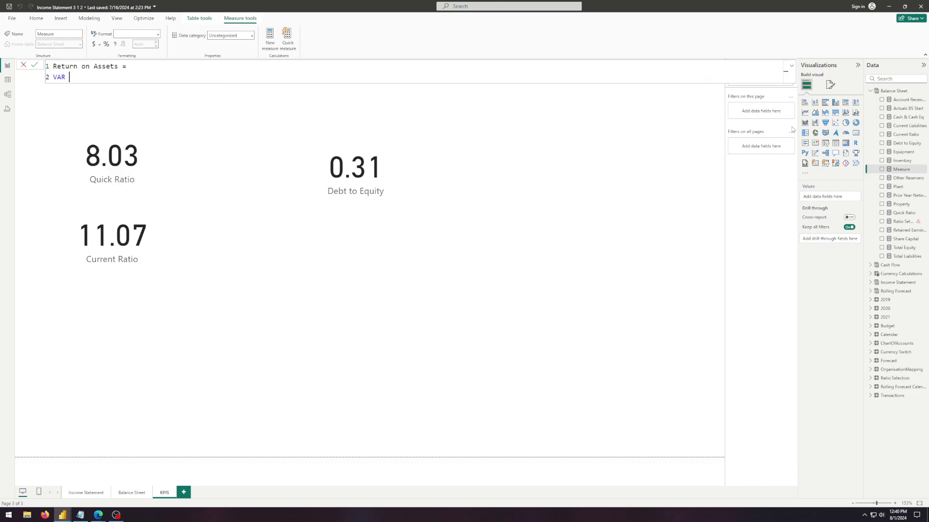
{"action": "type", "text": "NetIncome = Cal"}
{"action": "key", "text": "Tab"}
{"action": "type", "text": "(act"}
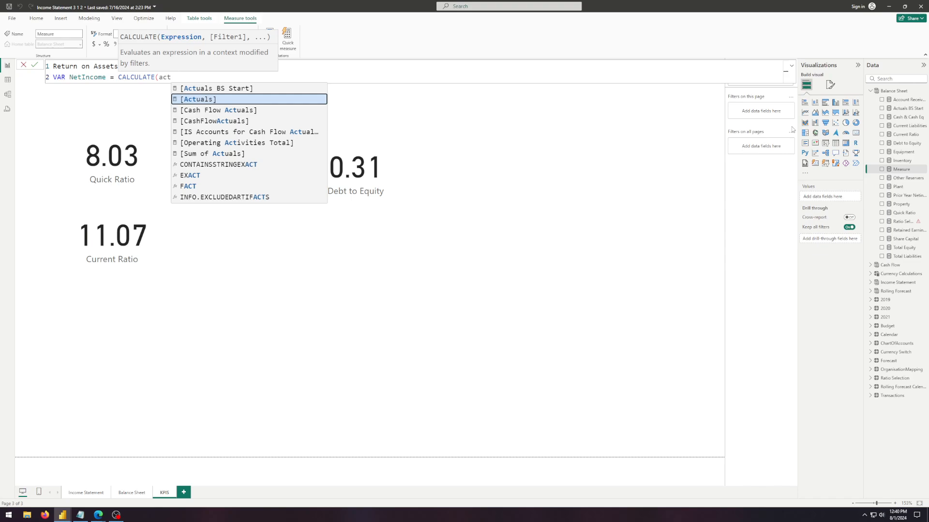
{"action": "key", "text": "Tab"}
{"action": "type", "text": ", "}
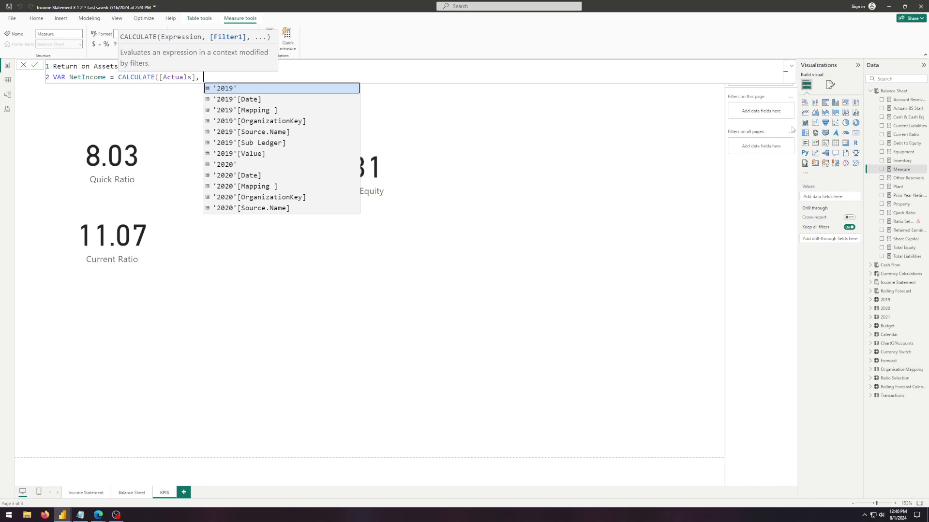
{"action": "type", "text": "all"}
{"action": "key", "text": "BackSpace"}
{"action": "type", "text": "(ch"}
{"action": "key", "text": "Tab"}
{"action": "key", "text": "BackSpace"}
{"action": "key", "text": "BackSpace"}
{"action": "key", "text": "BackSpace"}
{"action": "key", "text": "BackSpace"}
{"action": "key", "text": "BackSpace"}
{"action": "key", "text": "BackSpace"}
{"action": "key", "text": "BackSpace"}
{"action": "key", "text": "BackSpace"}
{"action": "key", "text": "BackSpace"}
{"action": "key", "text": "BackSpace"}
{"action": "key", "text": "BackSpace"}
{"action": "key", "text": "BackSpace"}
{"action": "key", "text": "BackSpace"}
{"action": "key", "text": "BackSpace"}
{"action": "key", "text": "BackSpace"}
{"action": "key", "text": "BackSpace"}
{"action": "key", "text": "BackSpace"}
{"action": "key", "text": "BackSpace"}
{"action": "key", "text": "BackSpace"}
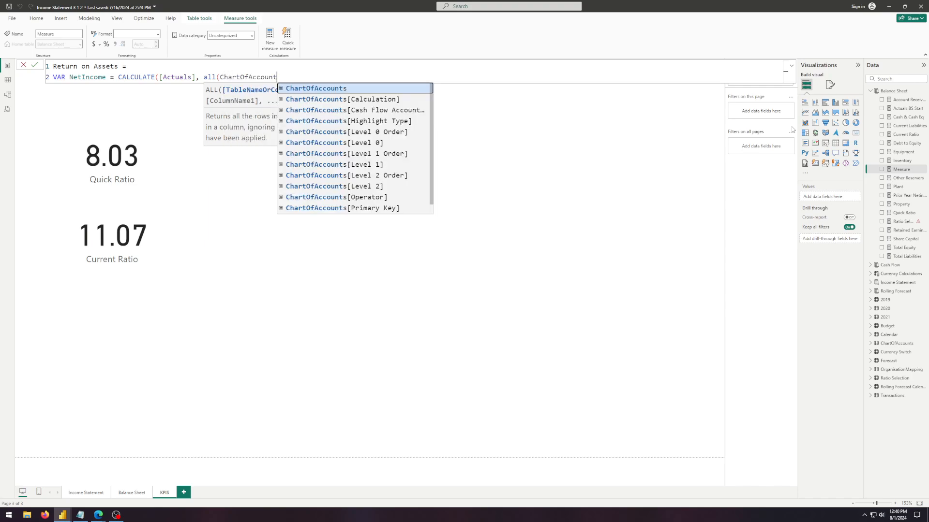
Step: Add ALL(ChartOfAccounts) as the first filter of the NetIncome calculation
{"action": "type", "text": "AL"}
{"action": "type", "text": "L(Ch"}
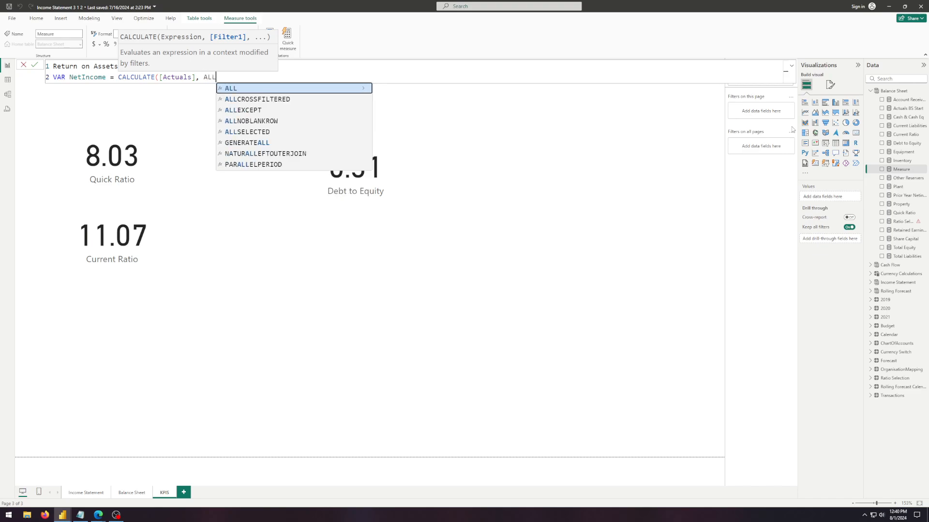
{"action": "key", "text": "Tab"}
{"action": "type", "text": ")"}
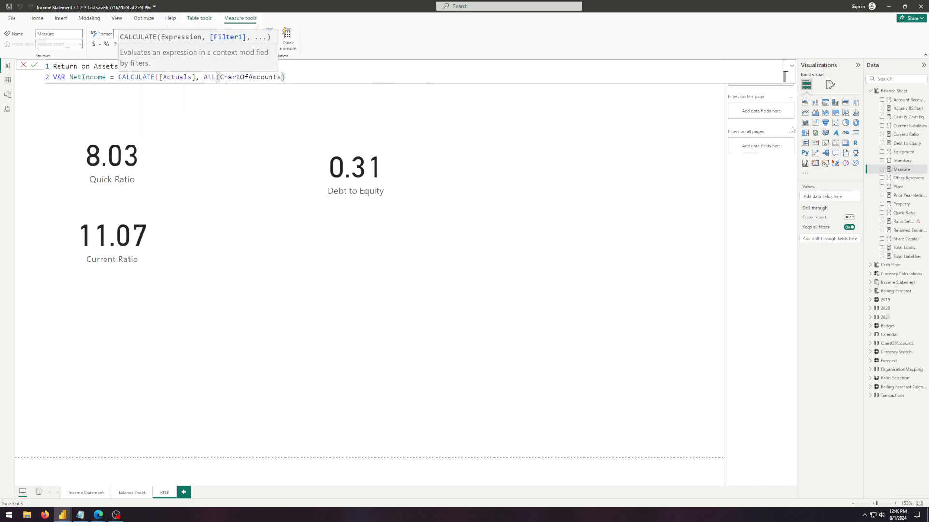
Step: Filter the NetIncome calculation also on ChartOfAccounts[Statement] = "Income Statement" and close its parenthesis
{"action": "type", "text": ", ch"}
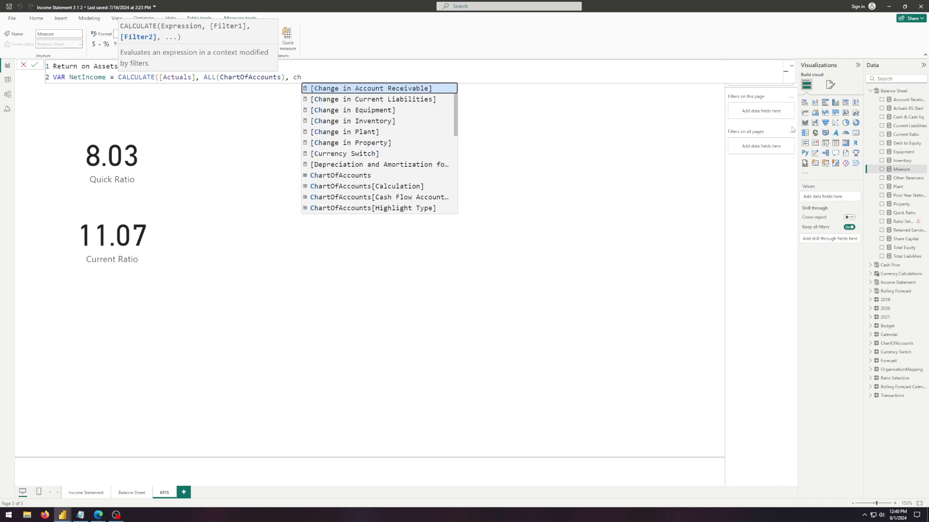
{"action": "type", "text": "art"}
{"action": "key", "text": "Tab"}
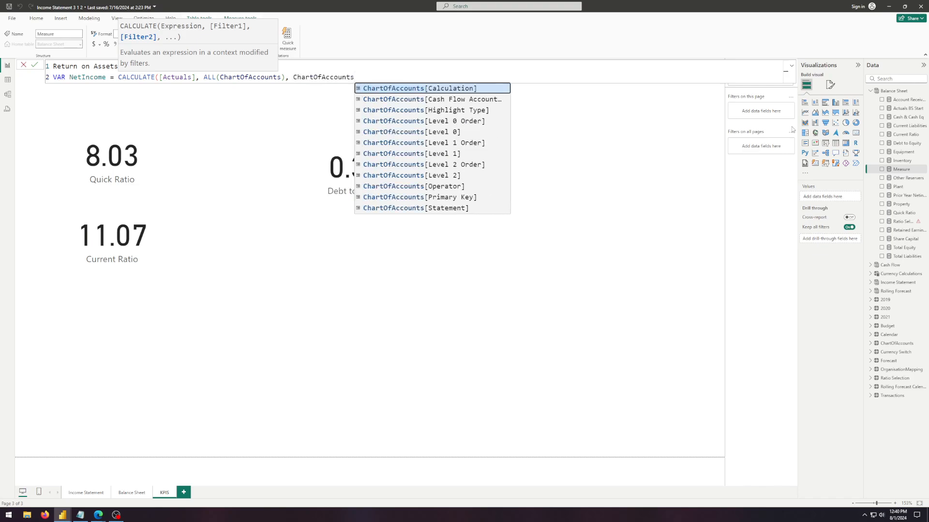
{"action": "type", "text": "[s"}
{"action": "key", "text": "Tab"}
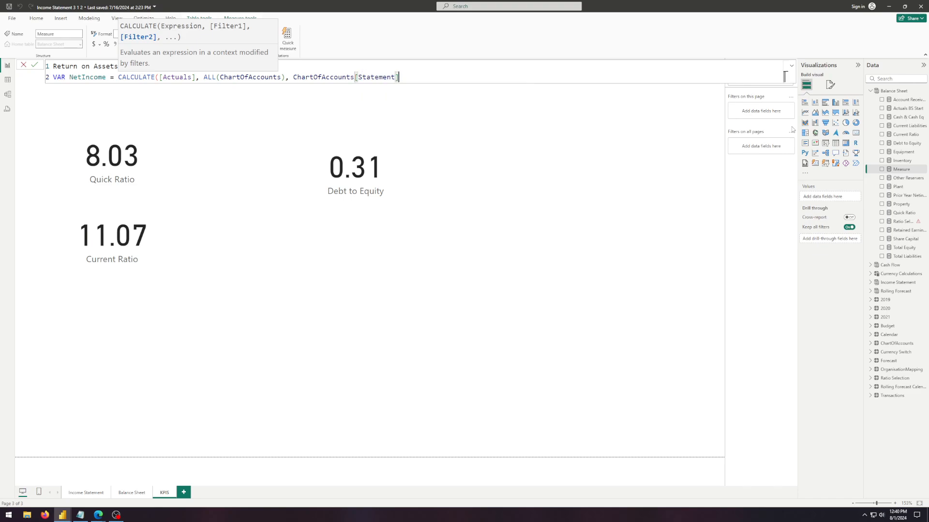
{"action": "type", "text": "="}
{"action": "type", "text": "\"Income Statement\")"}
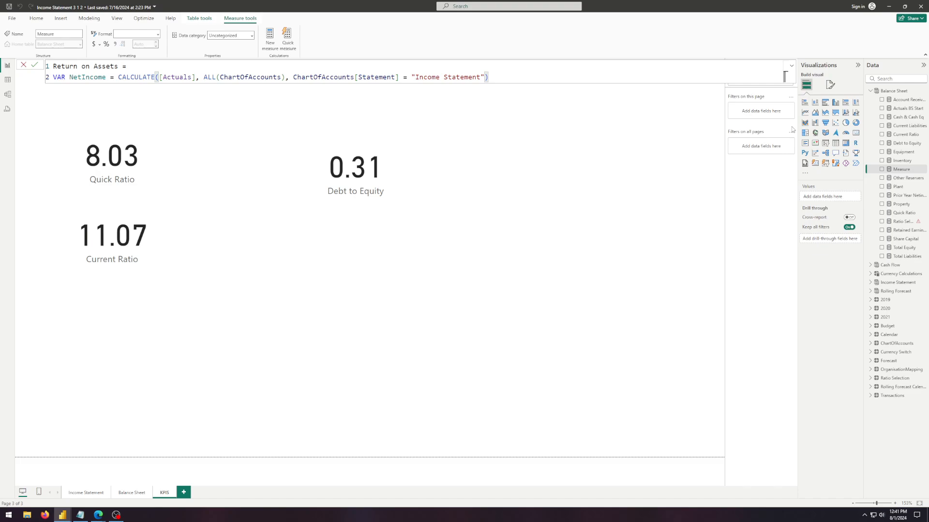
Step: Declare variable Assets on a new line as a CALCULATE with [Actuals BS Start] as its expression
{"action": "key", "text": "shift+Return"}
{"action": "type", "text": "VA"}
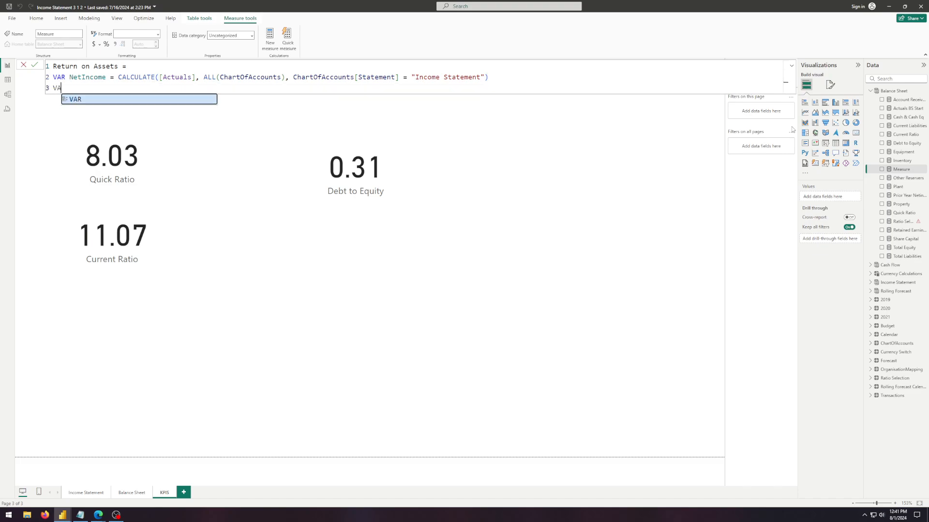
{"action": "type", "text": "R Asset"}
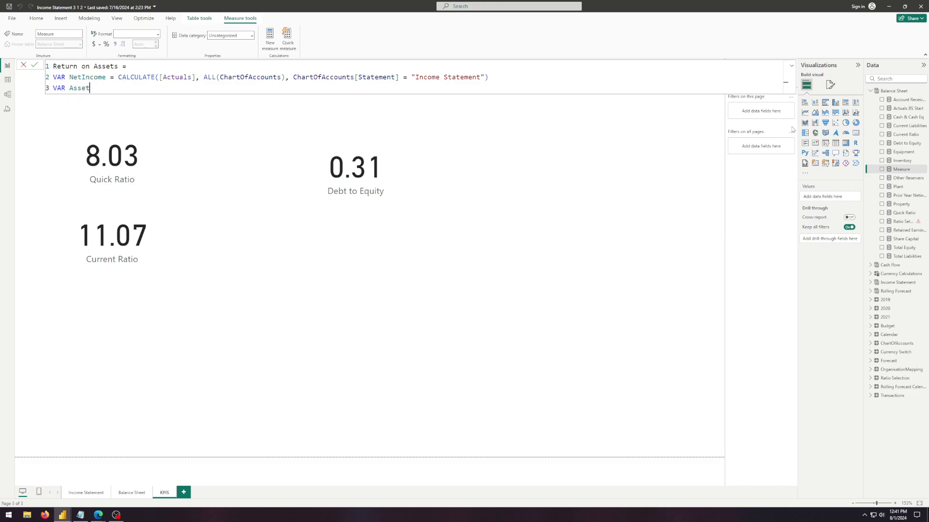
{"action": "type", "text": "s = cal"}
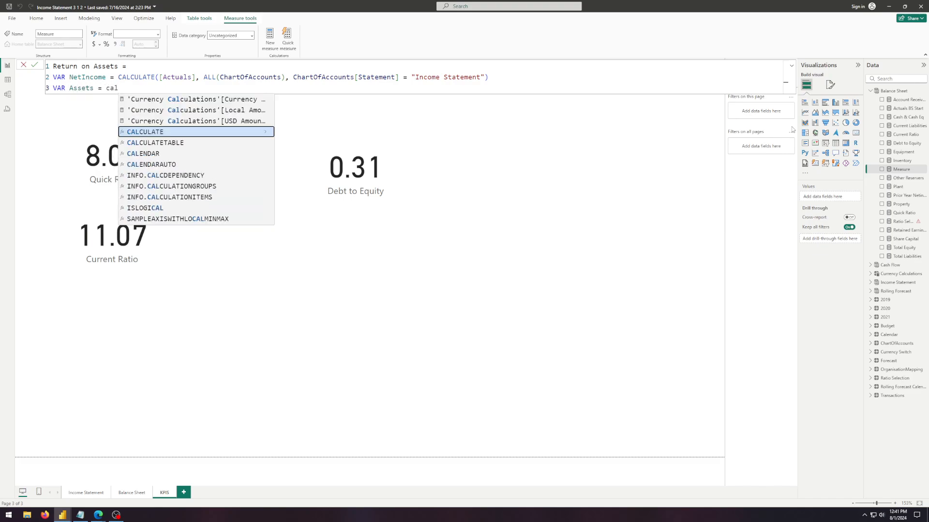
{"action": "key", "text": "Tab"}
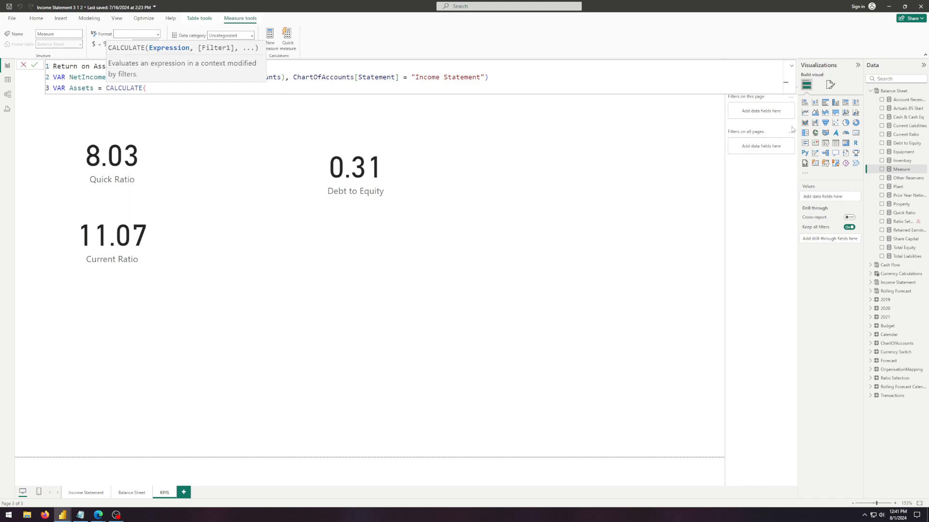
{"action": "type", "text": "ac"}
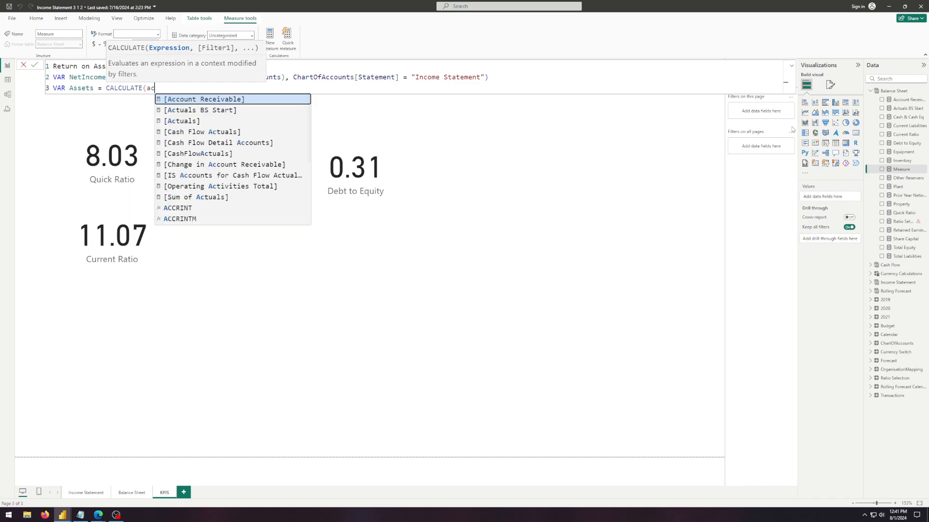
{"action": "key", "text": "Down"}
{"action": "key", "text": "Tab"}
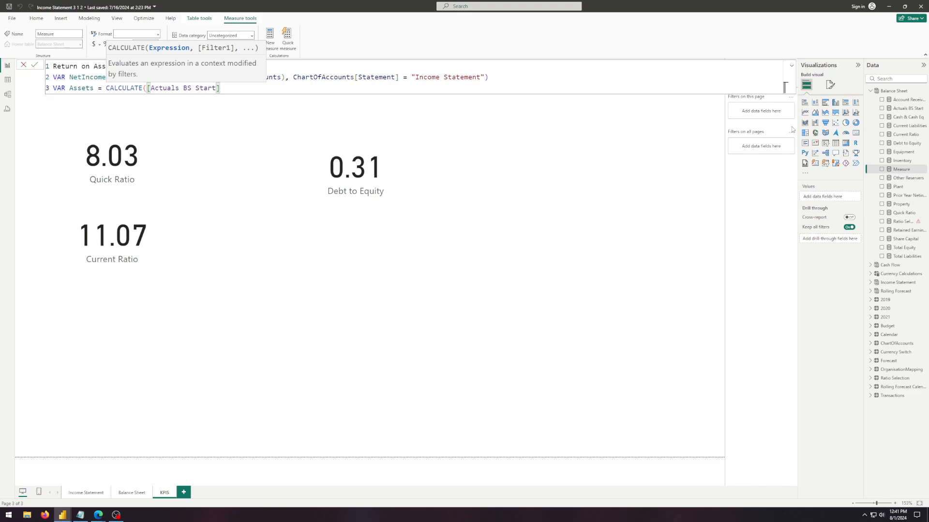
Step: Filter the Assets calculation on ChartOfAccounts[Level 0] = "Assets" and close its parenthesis
{"action": "type", "text": ", char"}
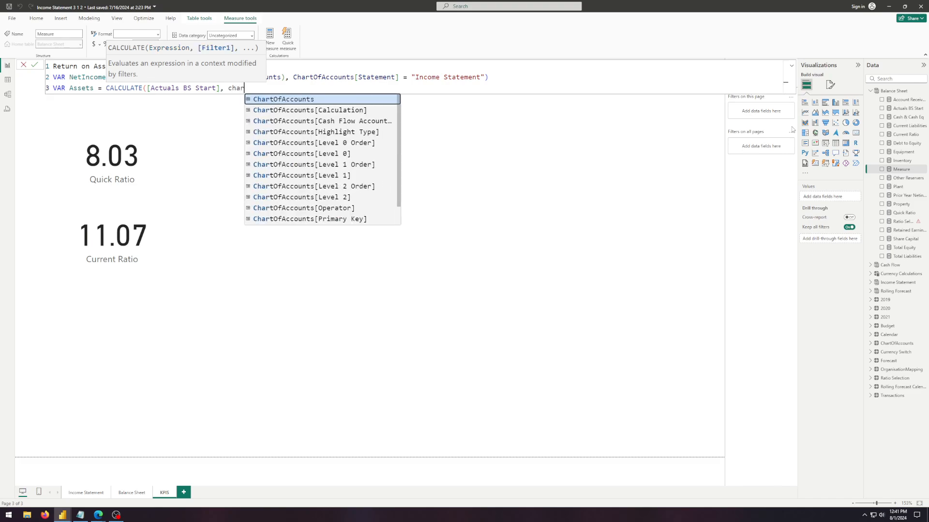
{"action": "key", "text": "Down"}
{"action": "key", "text": "Down"}
{"action": "key", "text": "Down"}
{"action": "key", "text": "Down"}
{"action": "key", "text": "Down"}
{"action": "key", "text": "Tab"}
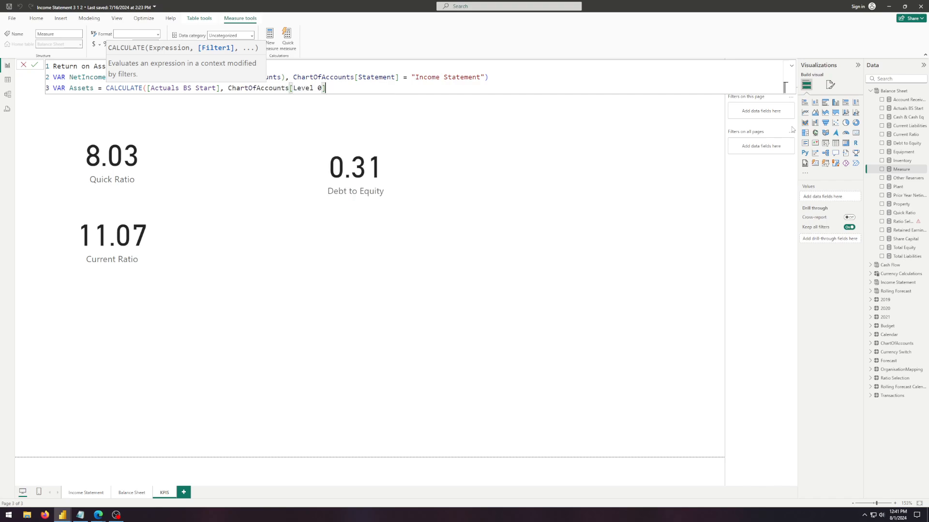
{"action": "type", "text": "= \"Assets\")"}
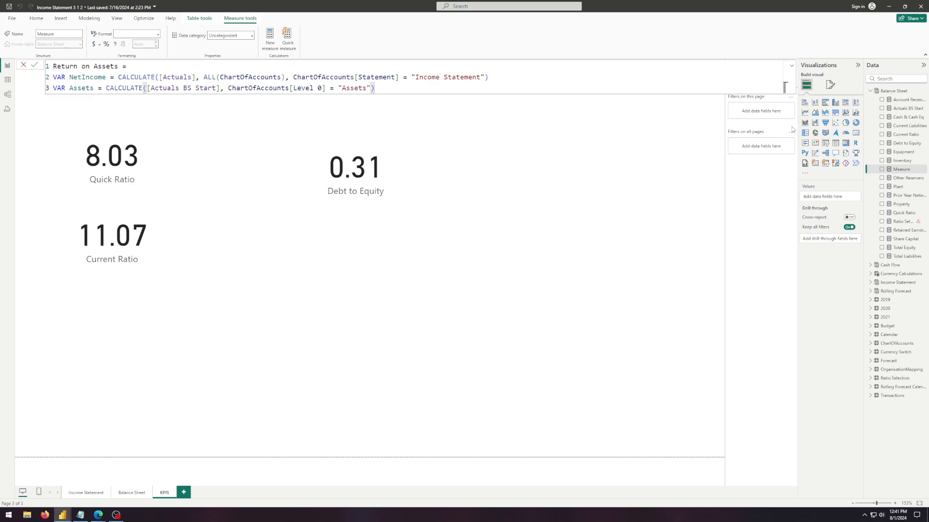
Step: Add a RETURN line after the variables and begin a DIVIDE function on the line below it
{"action": "key", "text": "shift+Return"}
{"action": "type", "text": "RETURN"}
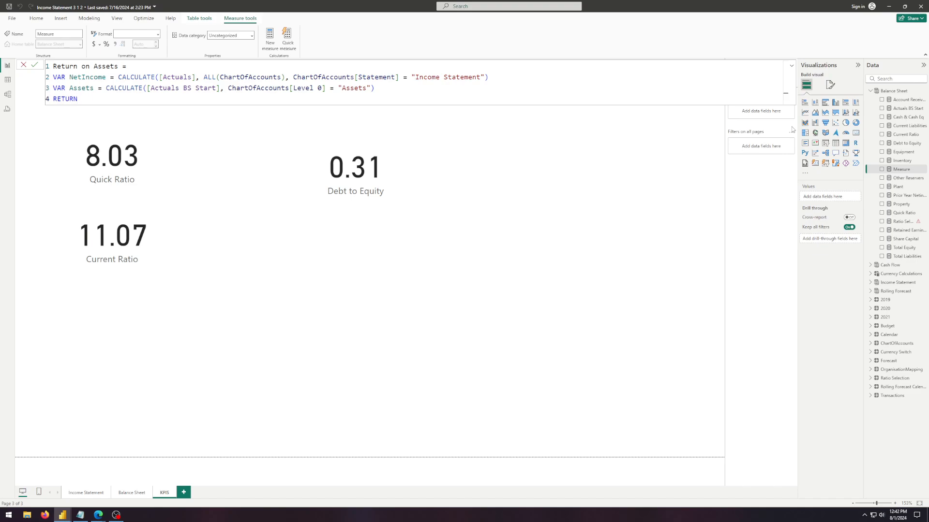
{"action": "key", "text": "Return"}
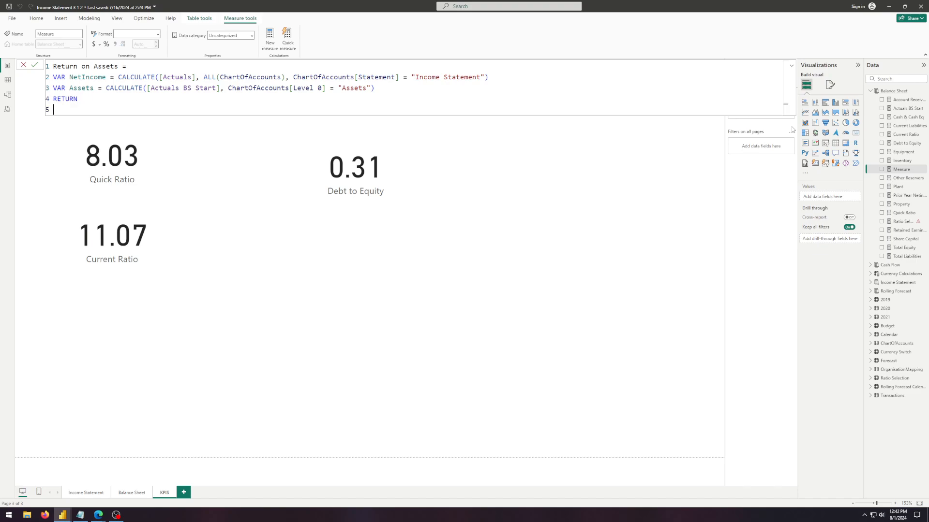
{"action": "type", "text": "D"}
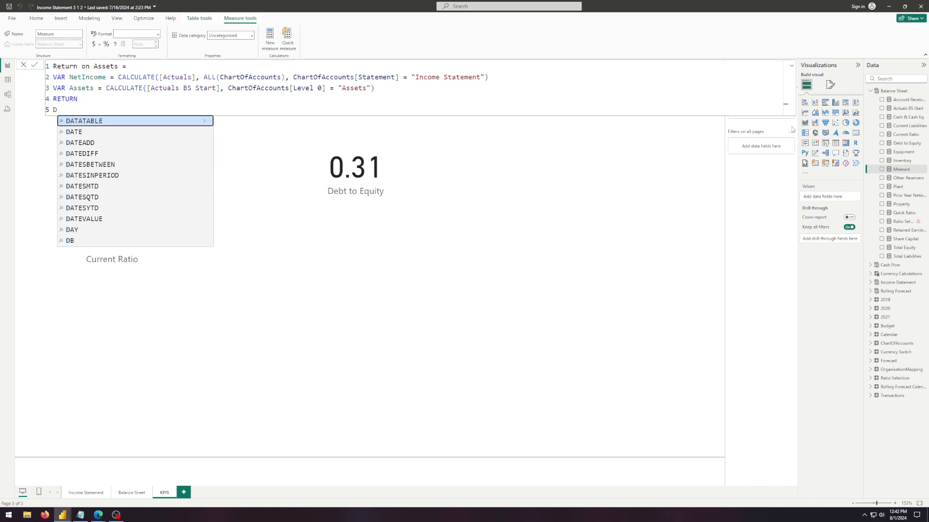
{"action": "type", "text": "IVIDE("}
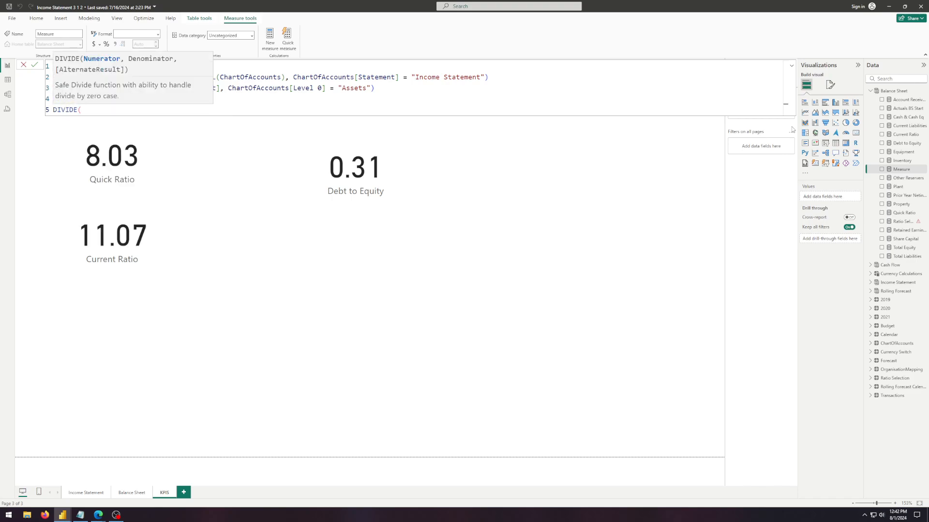
Step: Enter the NetIncome variable as the numerator of the DIVIDE function
{"action": "type", "text": "["}
{"action": "key", "text": "Tab"}
{"action": "type", "text": ","}
{"action": "key", "text": "BackSpace"}
{"action": "key", "text": "BackSpace"}
{"action": "key", "text": "BackSpace"}
{"action": "key", "text": "BackSpace"}
{"action": "key", "text": "BackSpace"}
{"action": "key", "text": "BackSpace"}
{"action": "key", "text": "BackSpace"}
{"action": "key", "text": "BackSpace"}
{"action": "key", "text": "BackSpace"}
{"action": "type", "text": "i"}
{"action": "key", "text": "BackSpace"}
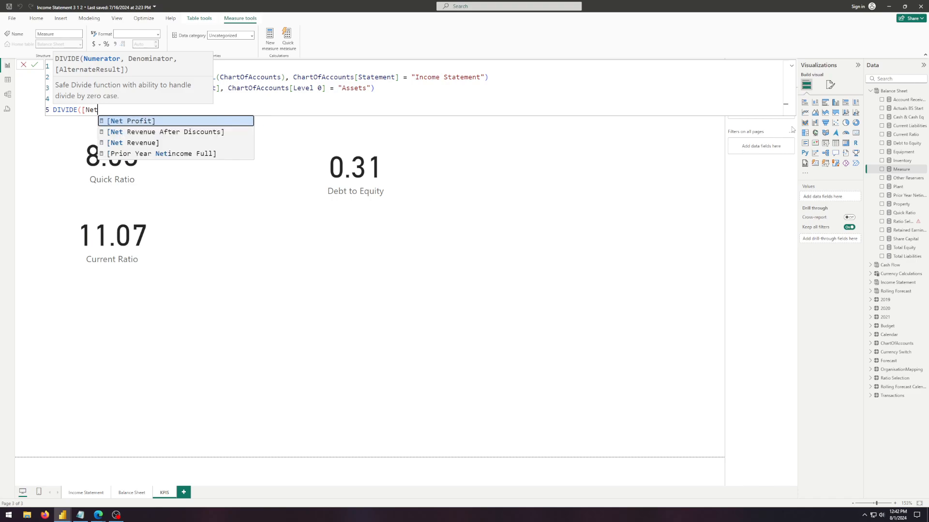
{"action": "type", "text": "I"}
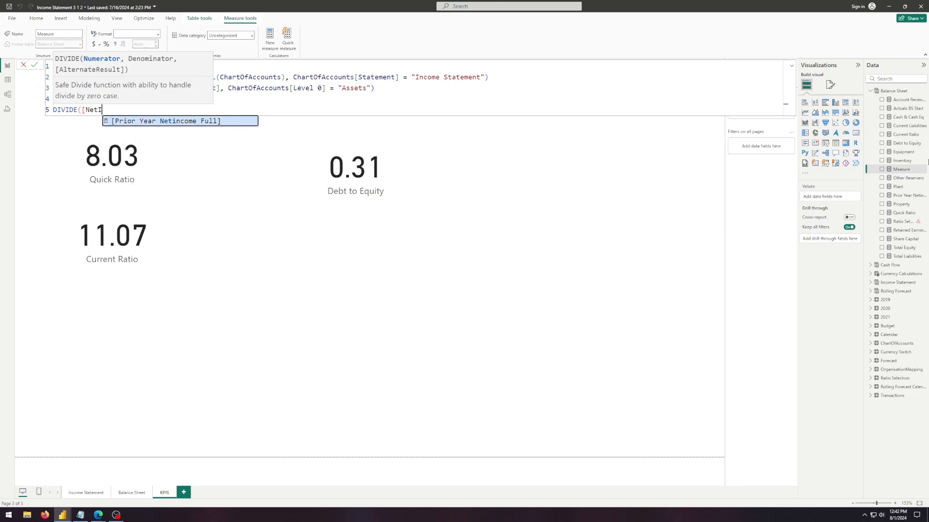
{"action": "left_click", "coordinate": [392, 97]}
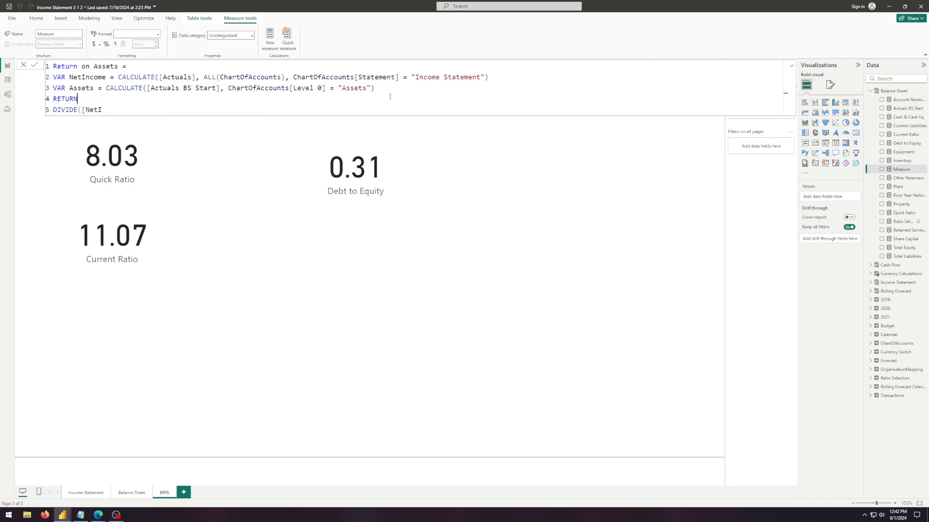
{"action": "left_click", "coordinate": [82, 88]}
{"action": "left_click", "coordinate": [108, 109]}
{"action": "type", "text": "nco"}
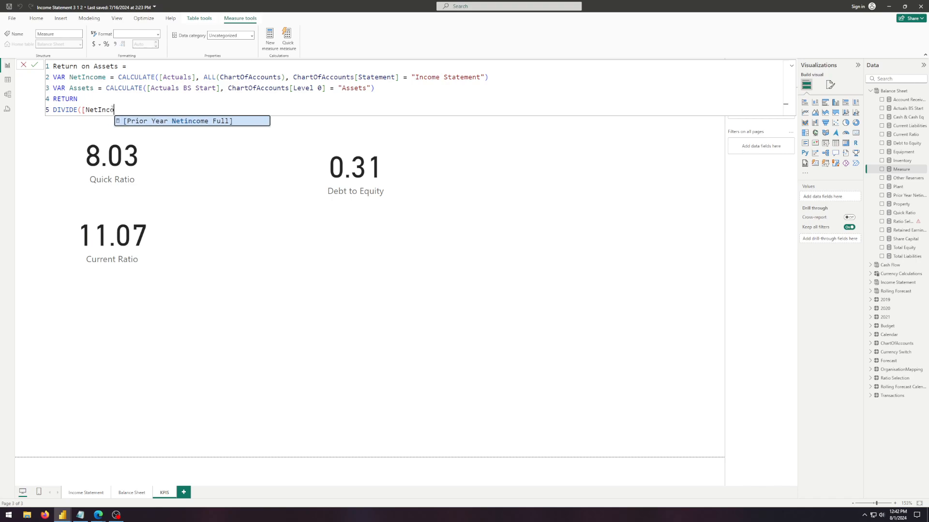
Step: Use the Assets variable as the denominator, correct the formula to DIVIDE(NetIncome, Assets) and commit the Return on Assets measure
{"action": "type", "text": "me, Assets))"}
{"action": "key", "text": "Return"}
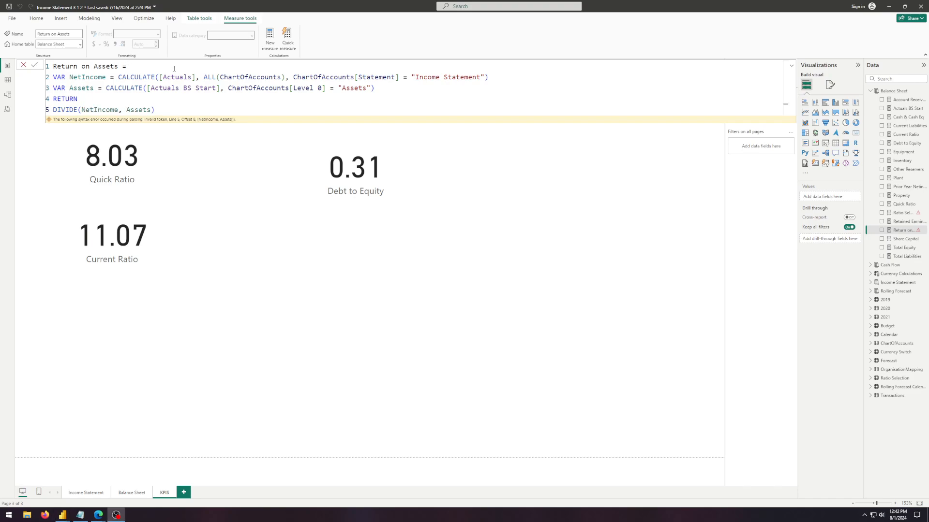
{"action": "left_click", "coordinate": [180, 108]}
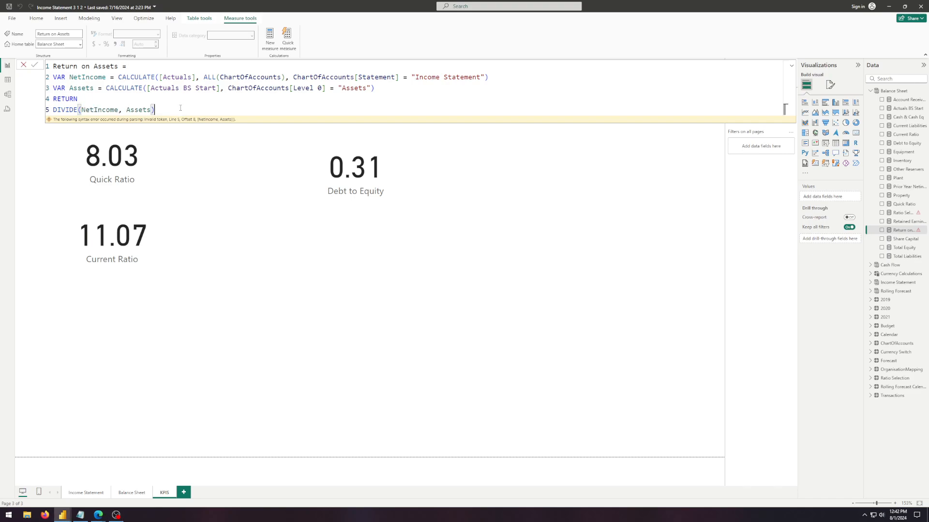
{"action": "key", "text": "Return"}
{"action": "left_click", "coordinate": [409, 127]}
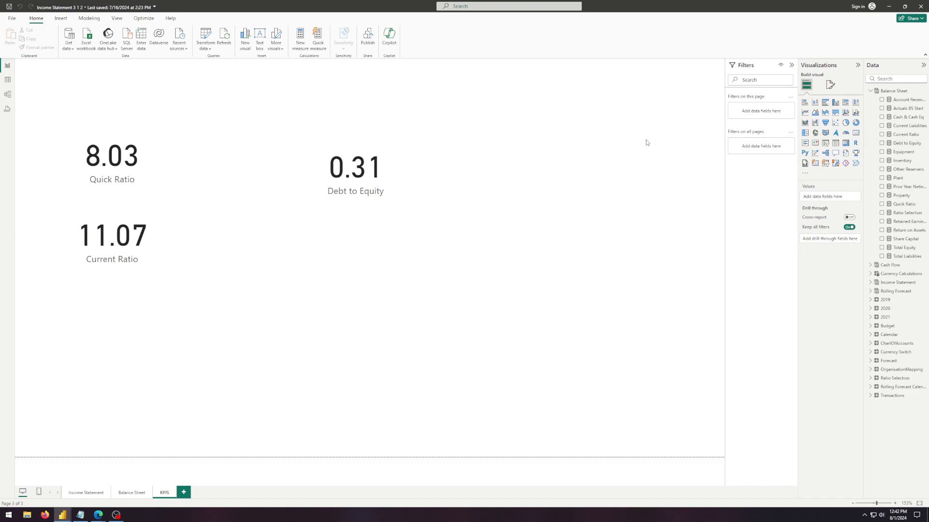
Step: Add a card showing Return on Assets and place it to the right of the Debt to Equity card
{"action": "left_click", "coordinate": [856, 132]}
{"action": "left_click_drag", "start_coordinate": [482, 157], "coordinate": [552, 165]}
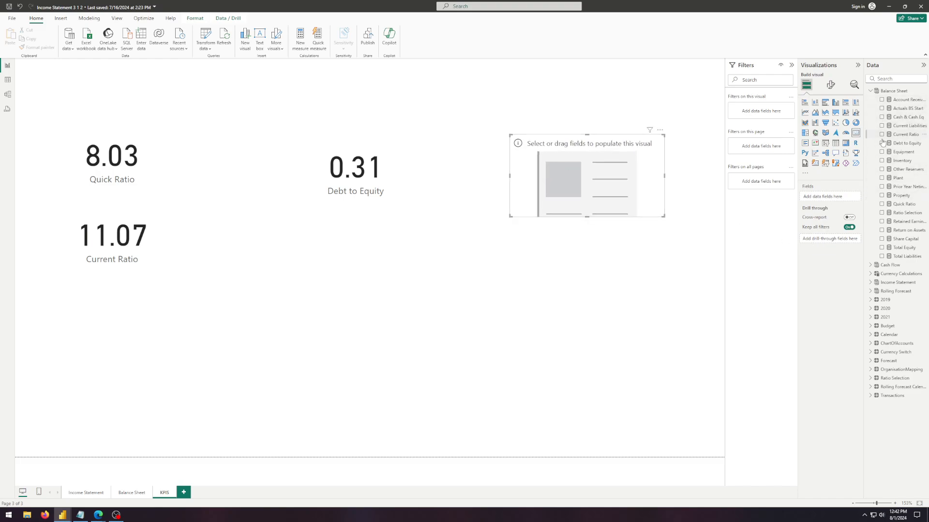
{"action": "left_click", "coordinate": [881, 230]}
{"action": "left_click_drag", "start_coordinate": [611, 178], "coordinate": [604, 171]}
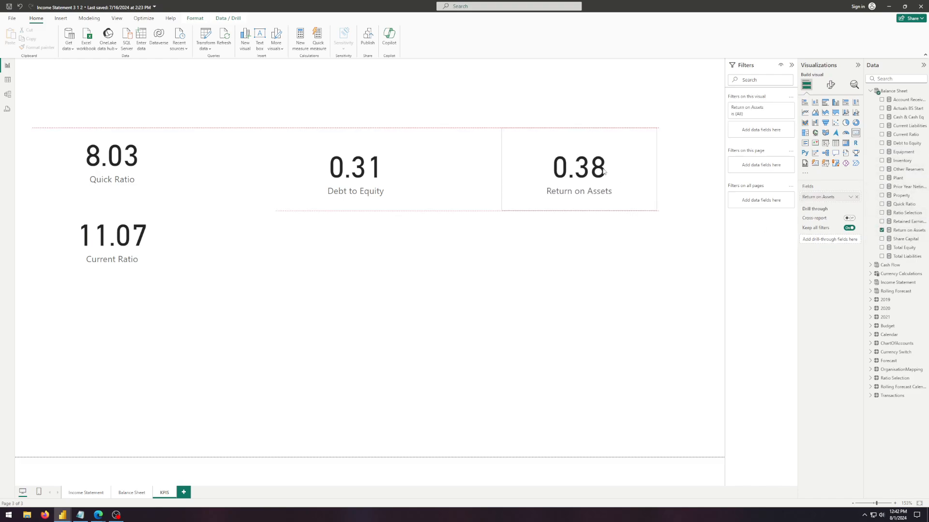
Step: Shift the Debt to Equity card slightly left, and lower and narrow the Current Ratio card
{"action": "left_click_drag", "start_coordinate": [309, 181], "coordinate": [290, 181]}
{"action": "left_click_drag", "start_coordinate": [107, 266], "coordinate": [112, 288]}
{"action": "left_click_drag", "start_coordinate": [198, 260], "coordinate": [174, 265]}
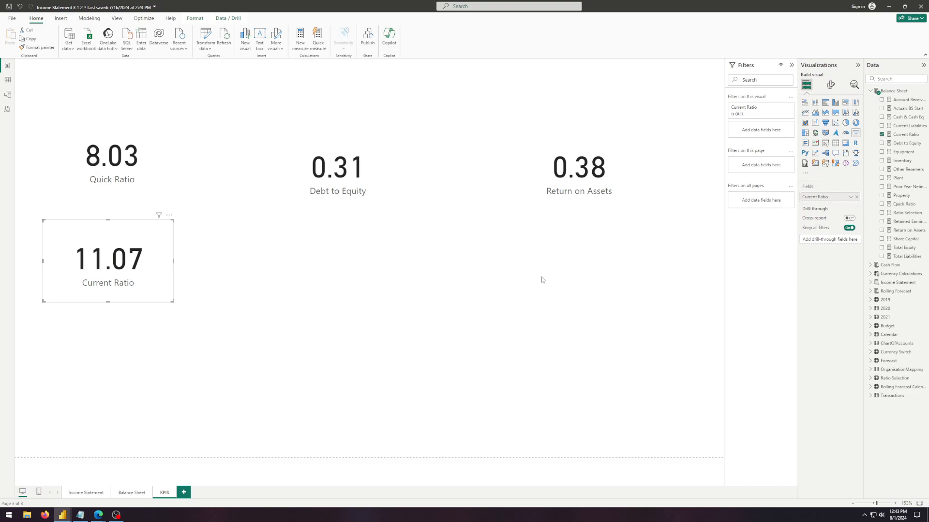
Step: Create a new measure named Gross Profit Margin in the Income Statement table
{"action": "left_click", "coordinate": [871, 91]}
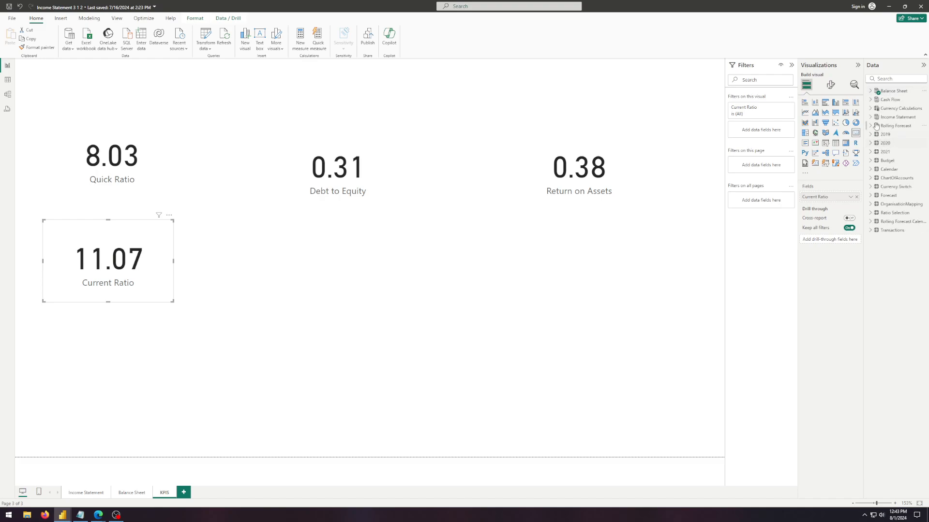
{"action": "left_click", "coordinate": [871, 117]}
{"action": "right_click", "coordinate": [900, 118]}
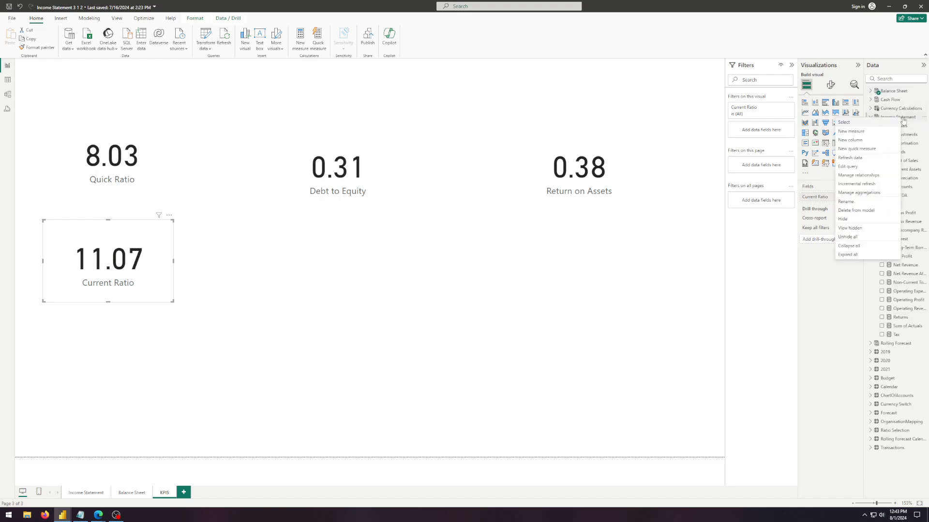
{"action": "left_click", "coordinate": [878, 133]}
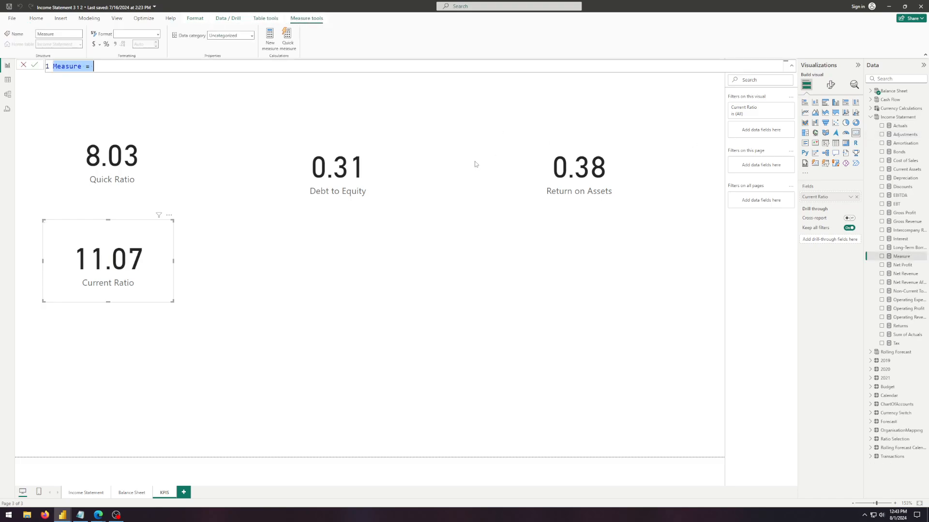
{"action": "type", "text": "Gr"}
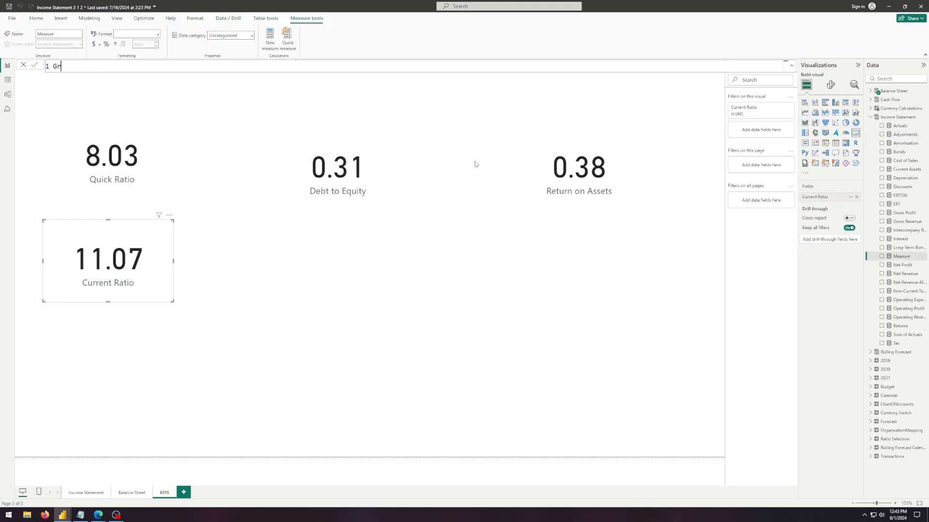
{"action": "type", "text": "oss Profit Margin ="}
Step: Begin a DIVIDE function on a new line with [Gross Profit] as its numerator
{"action": "key", "text": "shift+Return"}
{"action": "type", "text": "Di"}
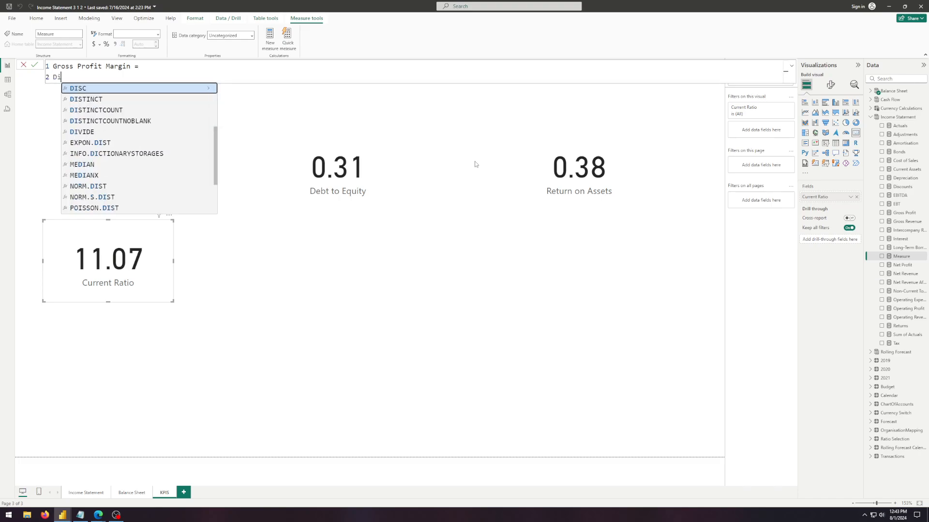
{"action": "type", "text": "v"}
{"action": "key", "text": "Tab"}
{"action": "type", "text": "G"}
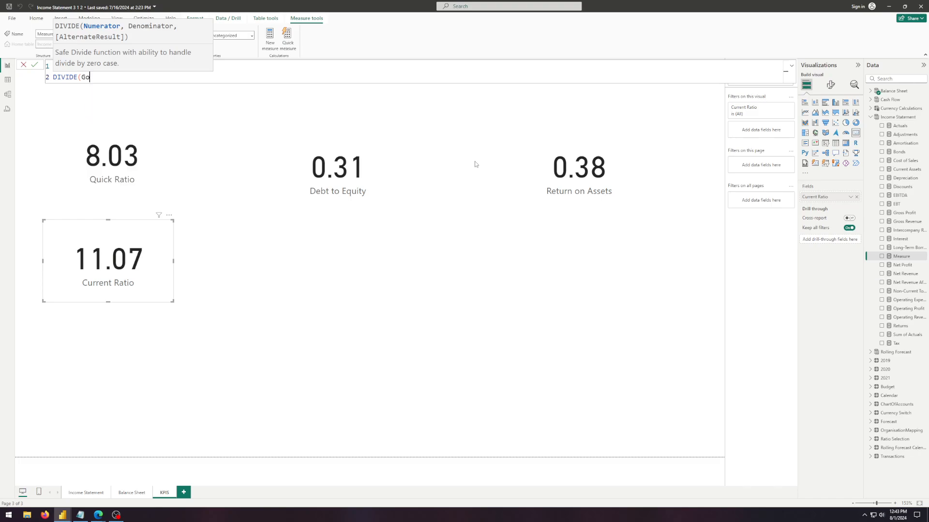
{"action": "type", "text": "ros"}
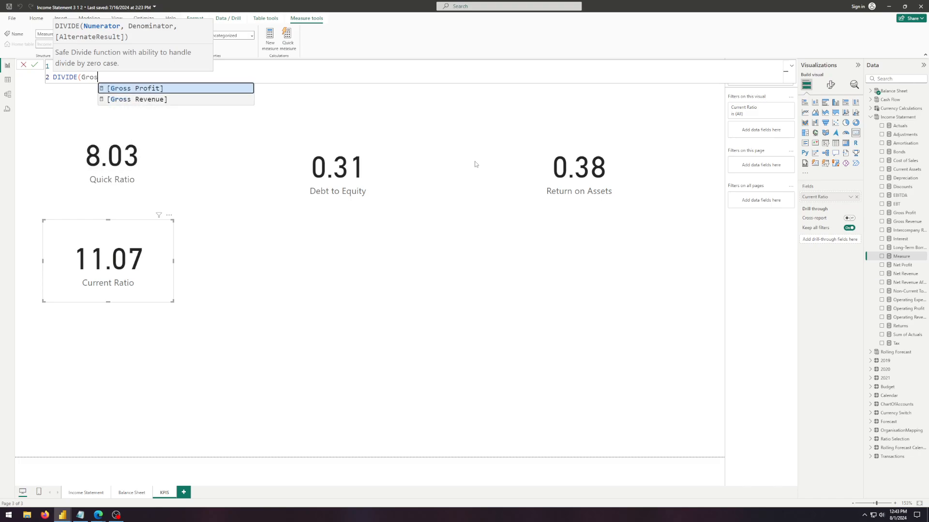
{"action": "key", "text": "Tab"}
{"action": "type", "text": ","}
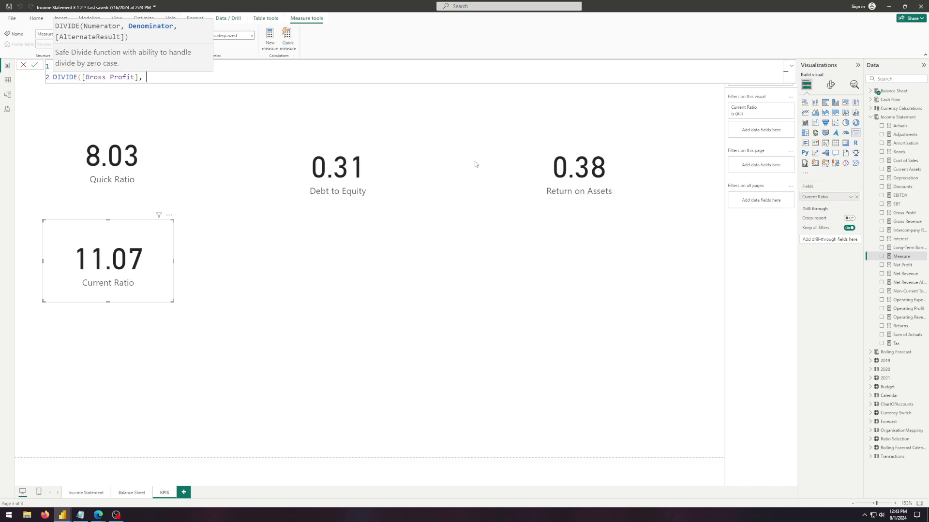
Step: Use [Net Revenue] as the denominator, close the DIVIDE function and commit the Gross Profit Margin measure
{"action": "key", "text": "Escape"}
{"action": "type", "text": "rev"}
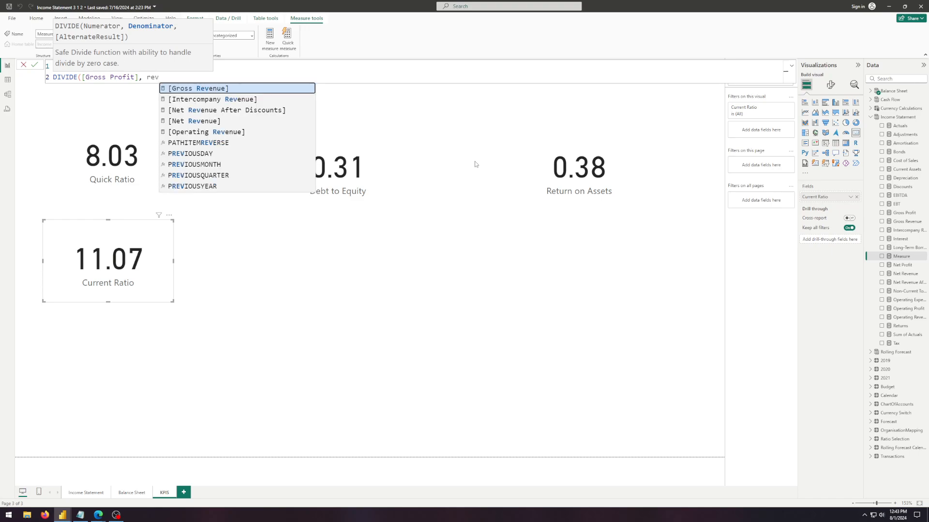
{"action": "key", "text": "Down"}
{"action": "key", "text": "Down"}
{"action": "key", "text": "Down"}
{"action": "key", "text": "Tab"}
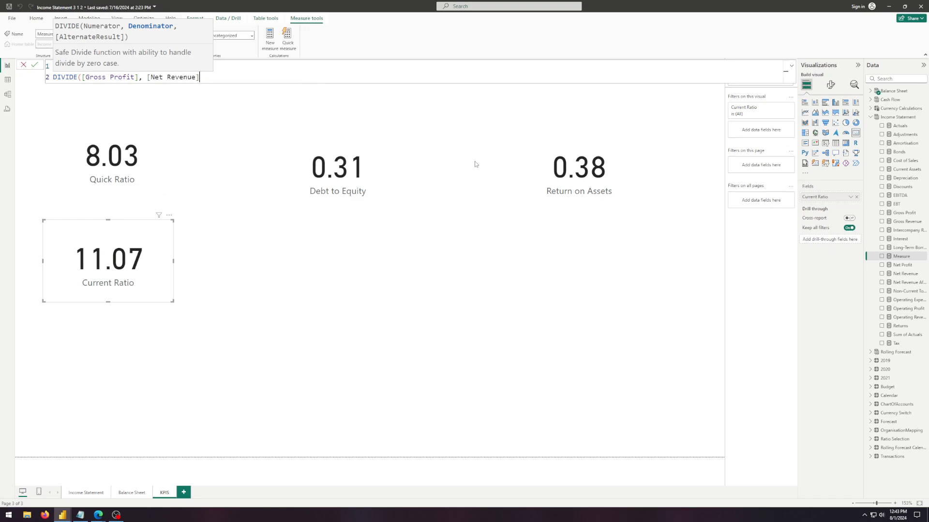
{"action": "type", "text": ")"}
{"action": "key", "text": "Return"}
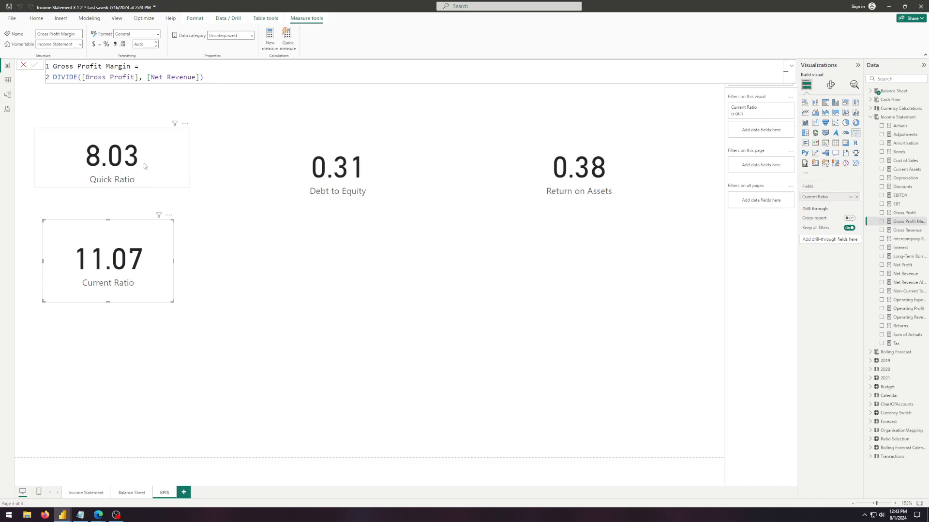
{"action": "left_click", "coordinate": [599, 308]}
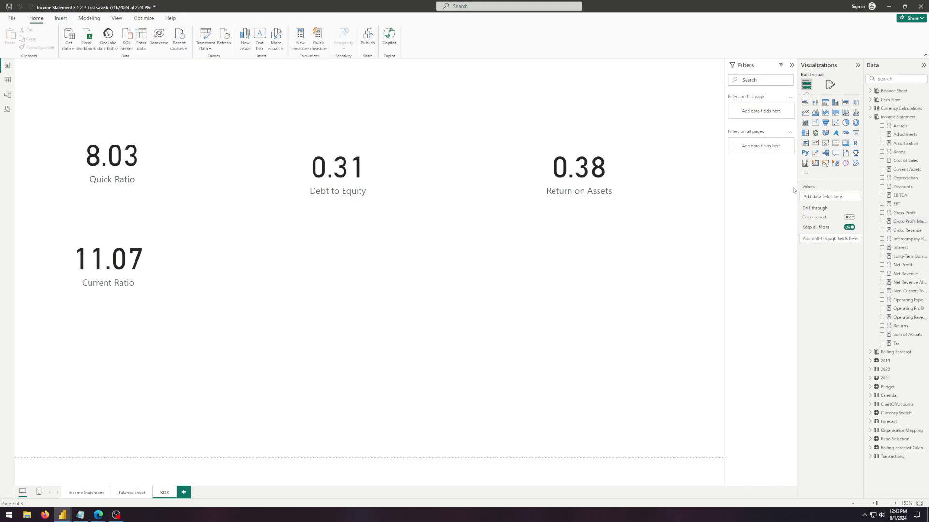
Step: Add a card visual showing the Gross Profit Margin measure beneath the Return on Assets card
{"action": "left_click", "coordinate": [855, 135]}
{"action": "left_click_drag", "start_coordinate": [505, 179], "coordinate": [581, 271]}
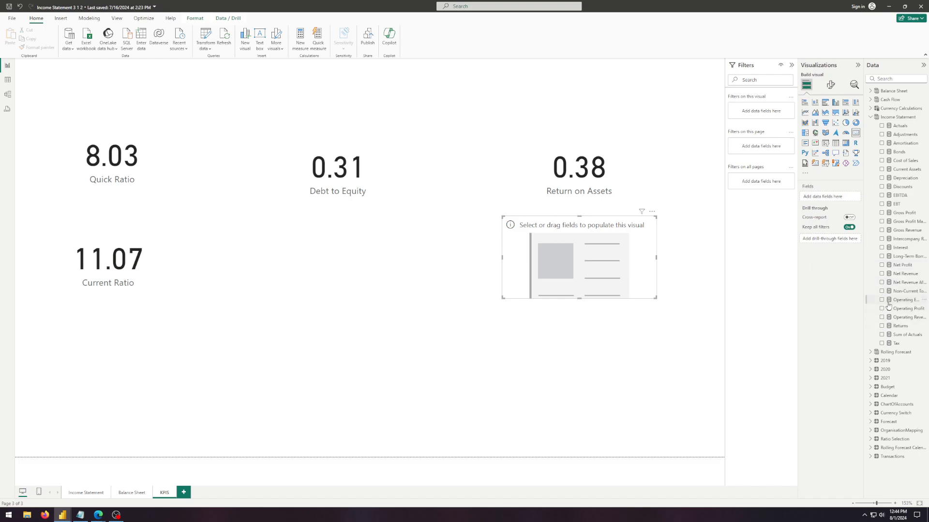
{"action": "left_click", "coordinate": [881, 221]}
{"action": "left_click_drag", "start_coordinate": [592, 260], "coordinate": [602, 261]}
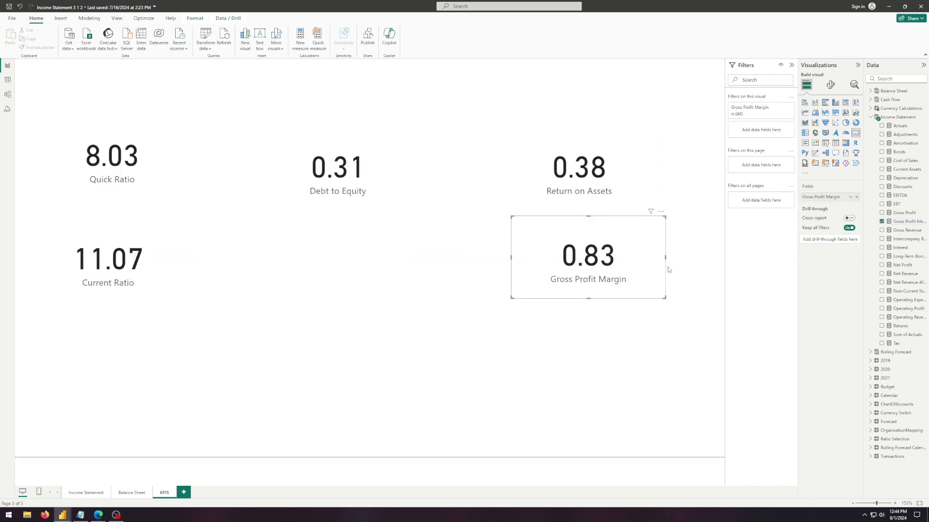
Step: Format the Gross Profit Margin measure as a percentage and align its card under the Return on Assets card
{"action": "left_click", "coordinate": [903, 222]}
{"action": "left_click", "coordinate": [108, 45]}
{"action": "left_click", "coordinate": [603, 298]}
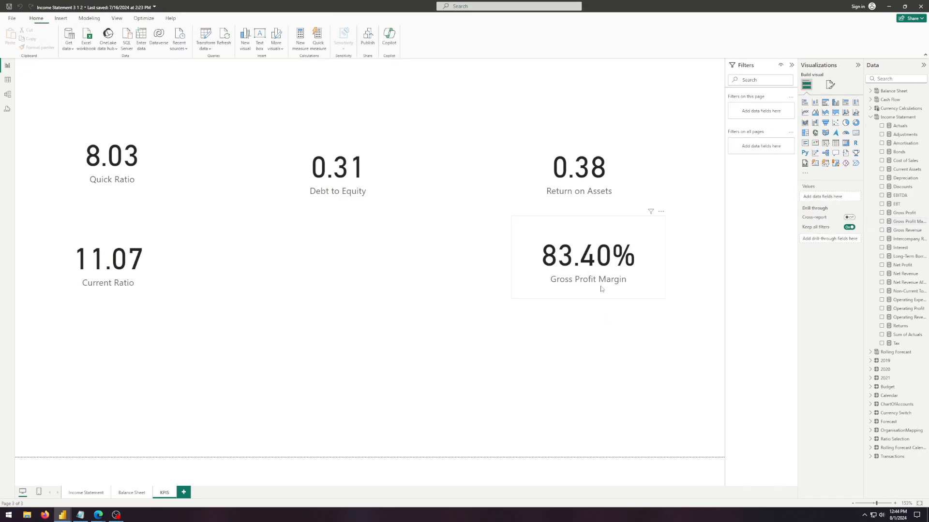
{"action": "left_click_drag", "start_coordinate": [603, 298], "coordinate": [593, 293]}
{"action": "left_click", "coordinate": [617, 308]}
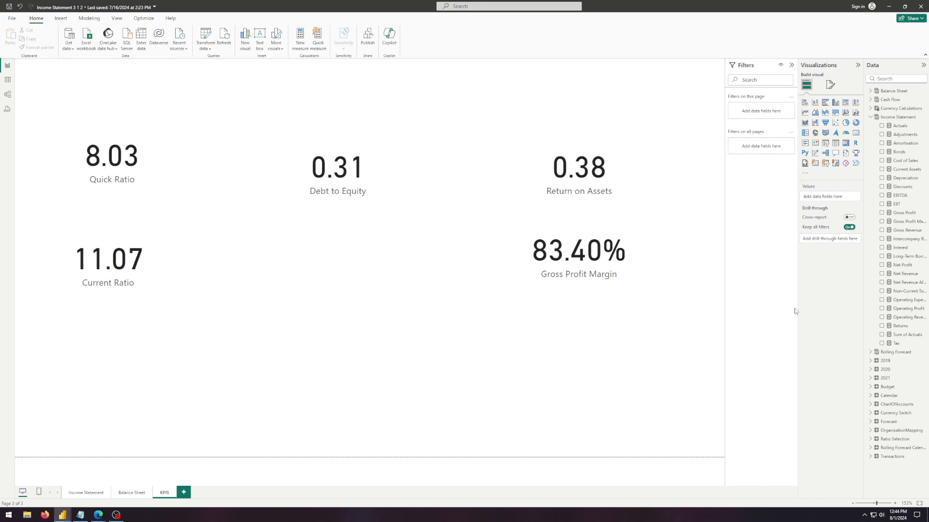
Step: Create a new measure named Net Profit Margin in the Income Statement table
{"action": "right_click", "coordinate": [897, 118]}
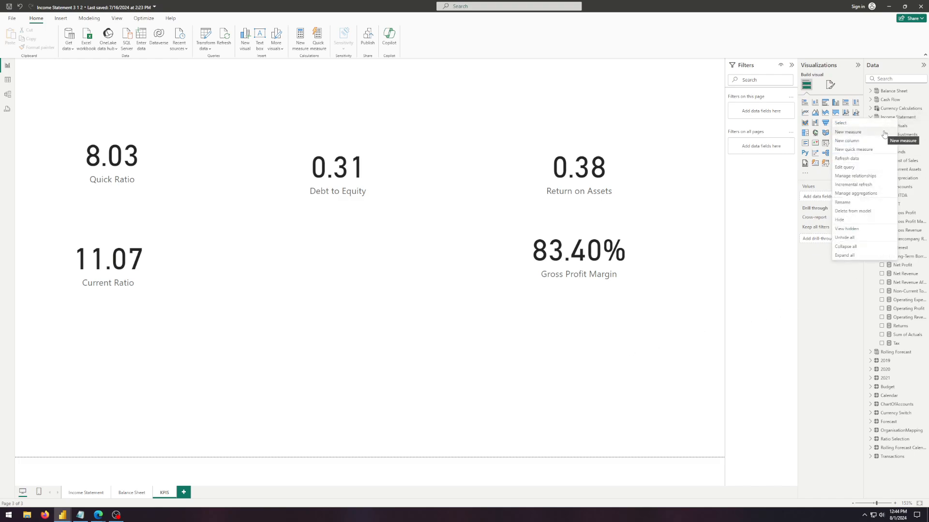
{"action": "left_click", "coordinate": [883, 132]}
{"action": "type", "text": "Ne"}
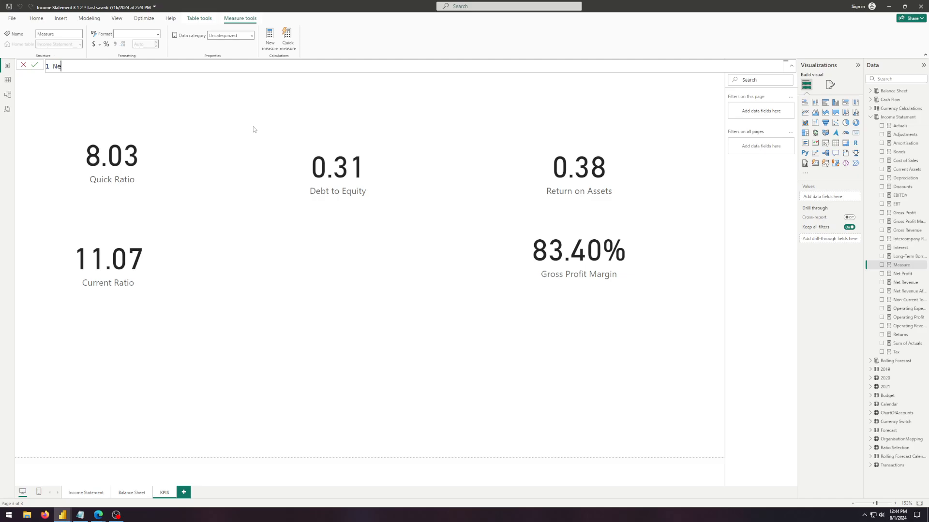
{"action": "type", "text": "t Profit Margin ="}
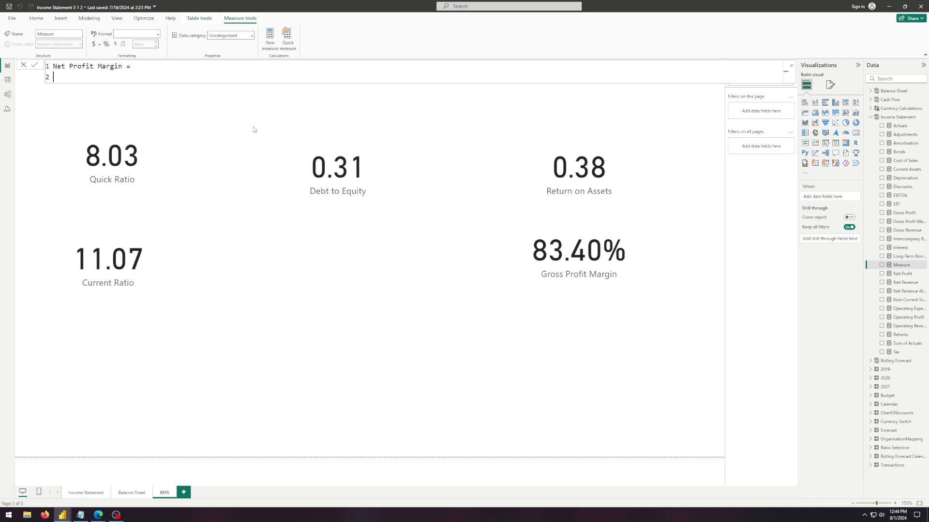
Step: Define Net Profit Margin on a new line as DIVIDE([Net Profit], [Net Revenue]) and commit the measure
{"action": "key", "text": "shift+Return"}
{"action": "type", "text": "DIVIDE("}
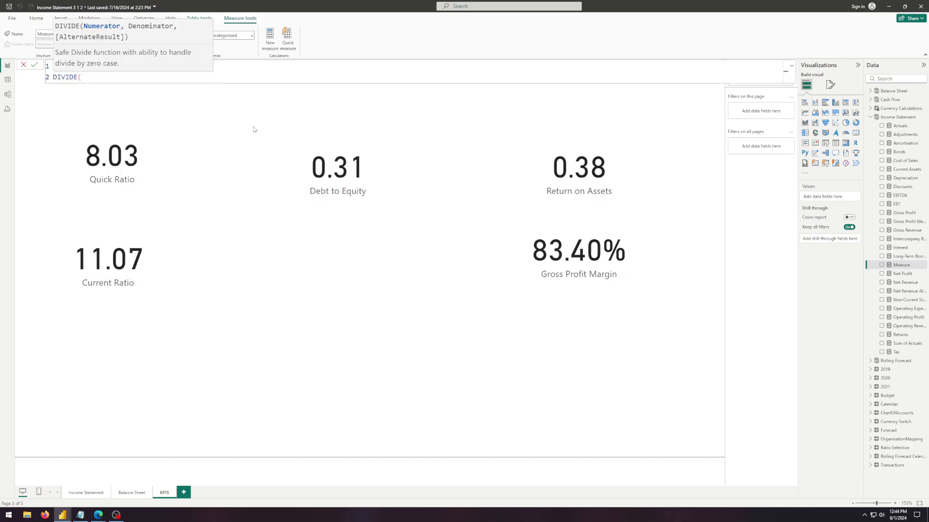
{"action": "type", "text": "[Net"}
{"action": "key", "text": "Tab"}
{"action": "type", "text": ", [Net"}
{"action": "key", "text": "Down"}
{"action": "key", "text": "Down"}
{"action": "key", "text": "Tab"}
{"action": "type", "text": ")"}
{"action": "key", "text": "Return"}
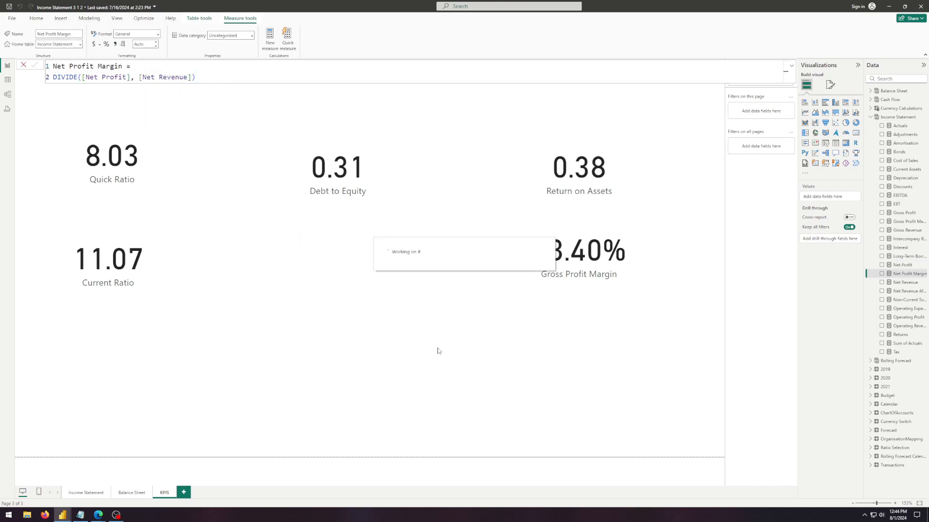
Step: Add a card visual showing the Net Profit Margin measure beneath the Gross Profit Margin card
{"action": "left_click", "coordinate": [629, 321]}
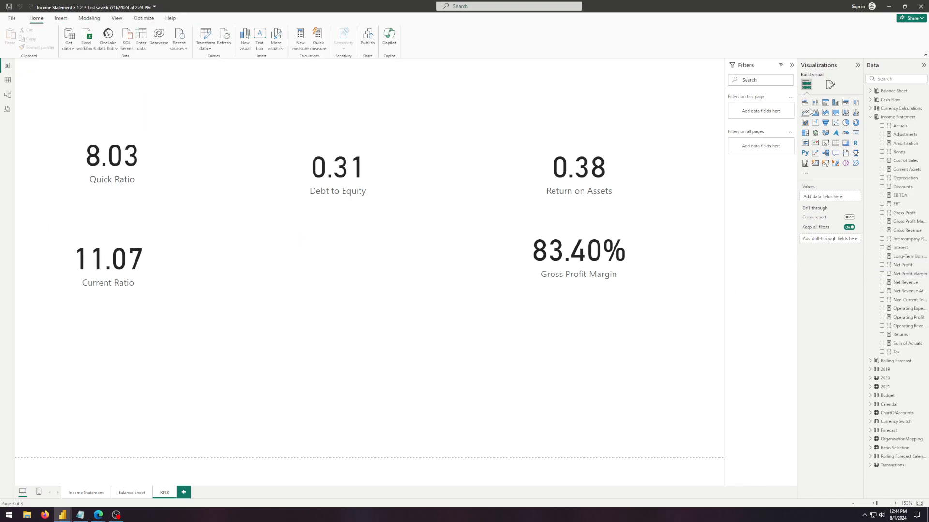
{"action": "left_click", "coordinate": [855, 133]}
{"action": "left_click_drag", "start_coordinate": [533, 174], "coordinate": [614, 329]}
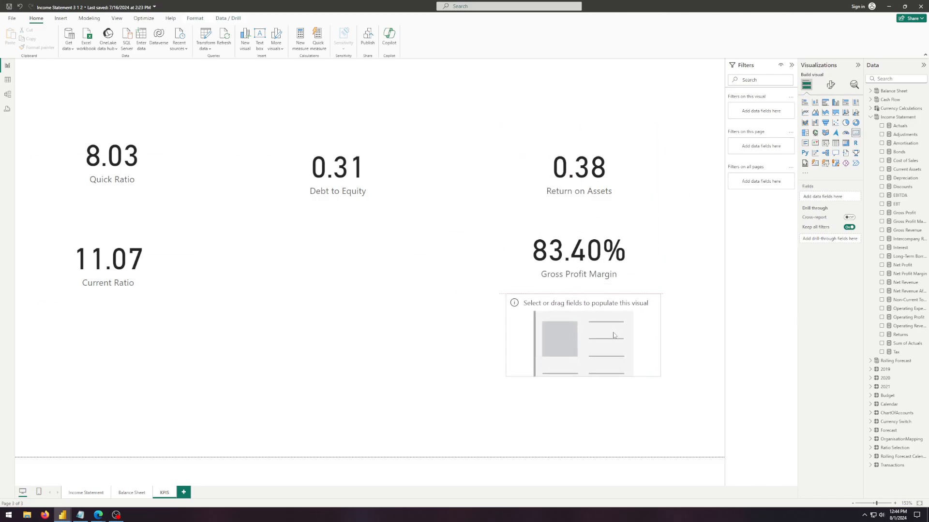
{"action": "left_click", "coordinate": [882, 274]}
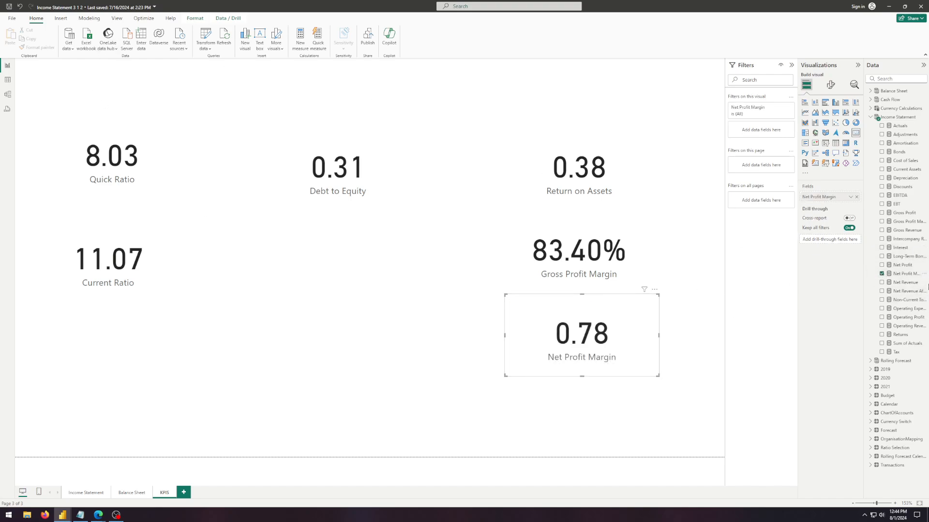
Step: Format the Net Profit Margin measure as a percentage and align its card under the Gross Profit Margin card
{"action": "left_click", "coordinate": [905, 274]}
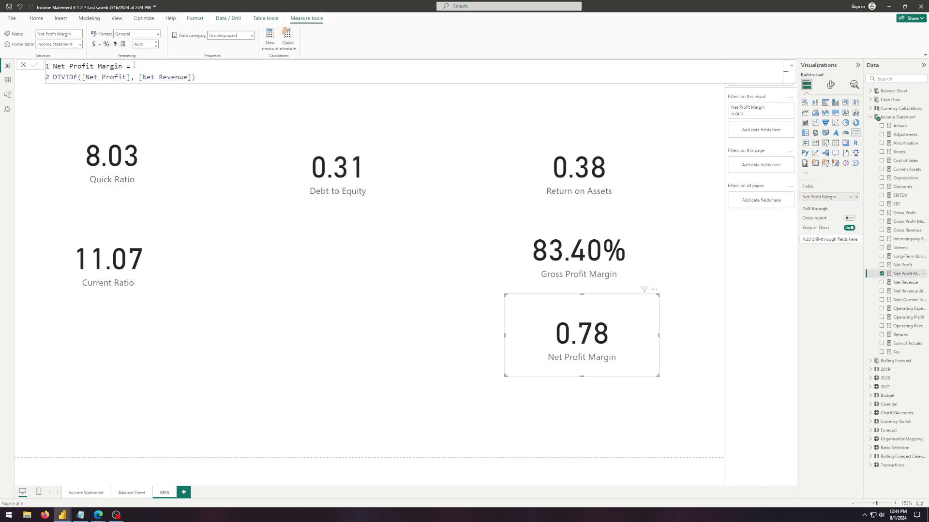
{"action": "left_click_drag", "start_coordinate": [602, 353], "coordinate": [600, 353]}
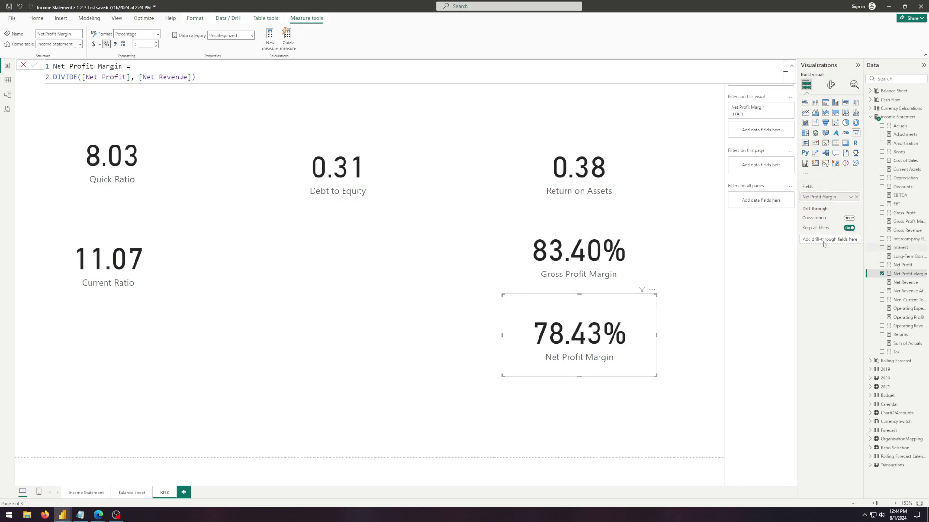
{"action": "left_click", "coordinate": [609, 402]}
Step: Create a new measure named Operating Profit Margin in the Income Statement table
{"action": "right_click", "coordinate": [897, 121]}
{"action": "left_click", "coordinate": [853, 128]}
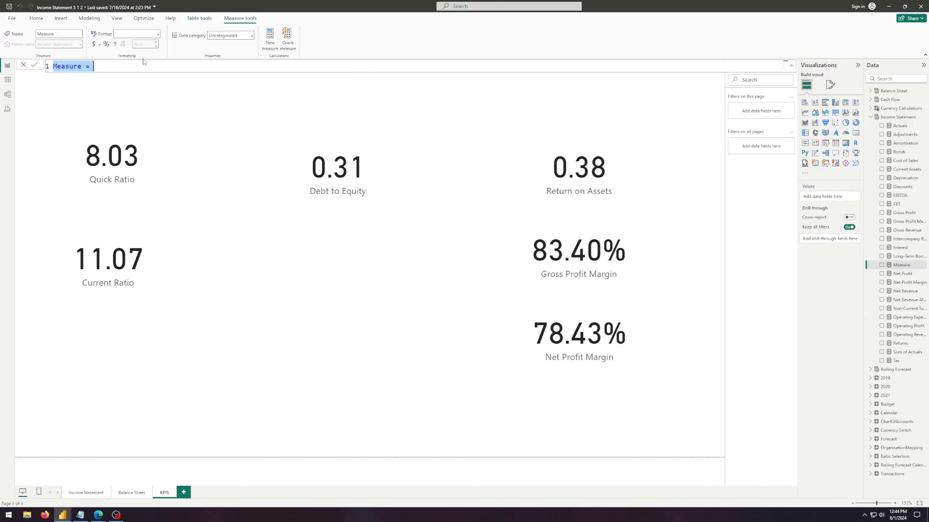
{"action": "type", "text": "Operati"}
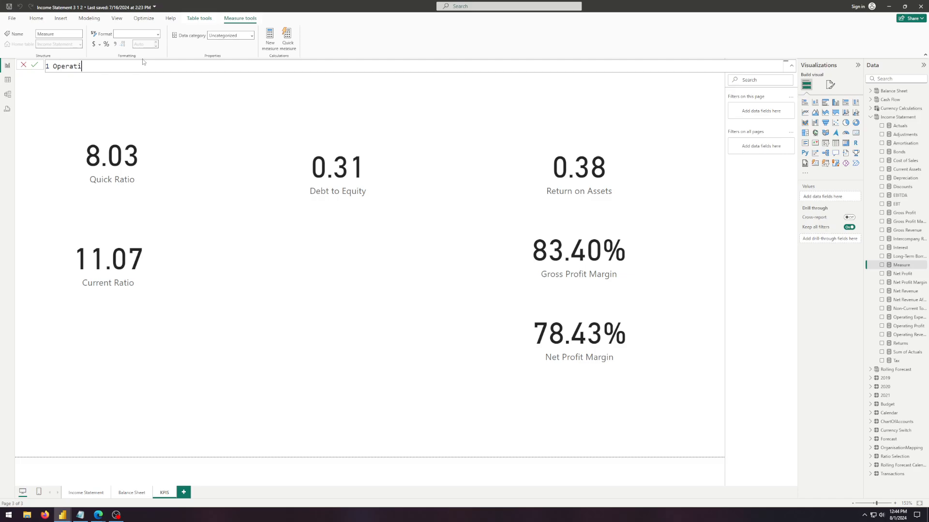
{"action": "type", "text": "ng Profit P"}
{"action": "type", "text": "argin ="}
Step: Begin a DIVIDE function on a new line with [Operating Profit] as its numerator
{"action": "key", "text": "shift+Return"}
{"action": "type", "text": "DIVIDE("}
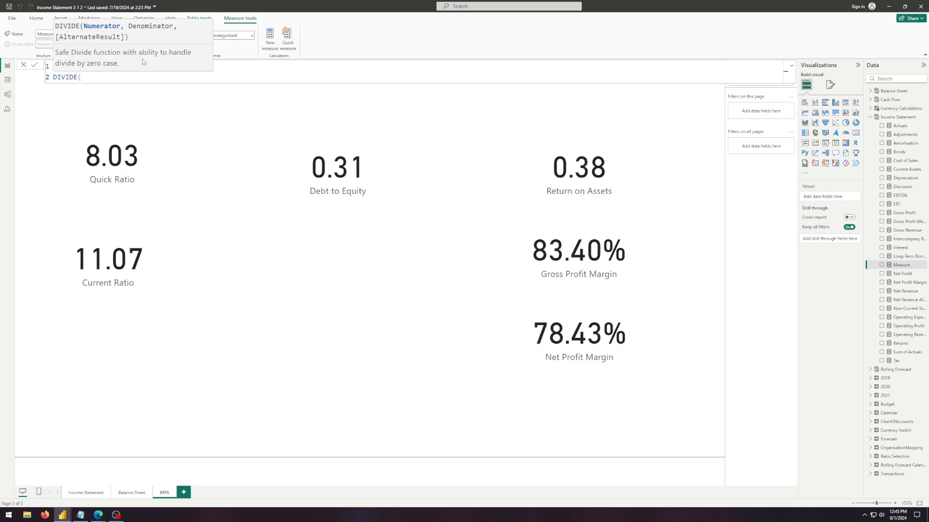
{"action": "type", "text": "opert"}
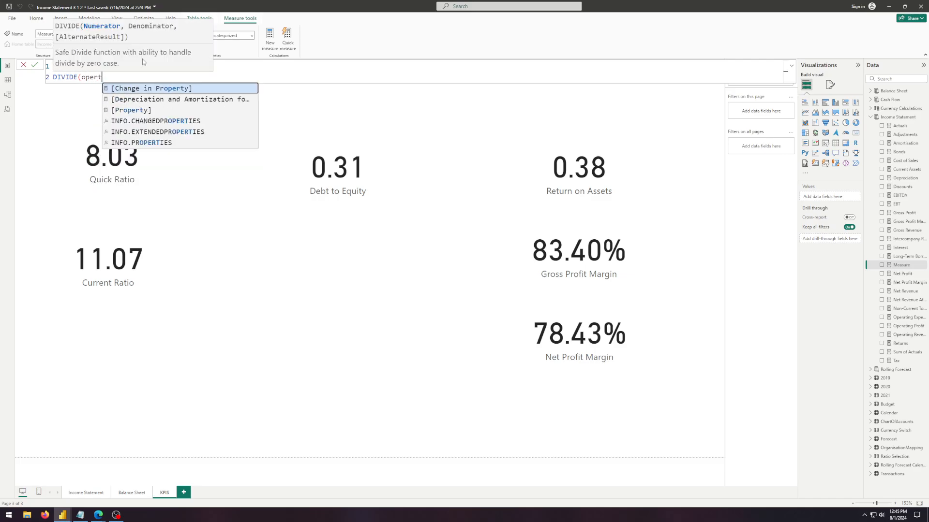
{"action": "key", "text": "BackSpace"}
{"action": "key", "text": "BackSpace"}
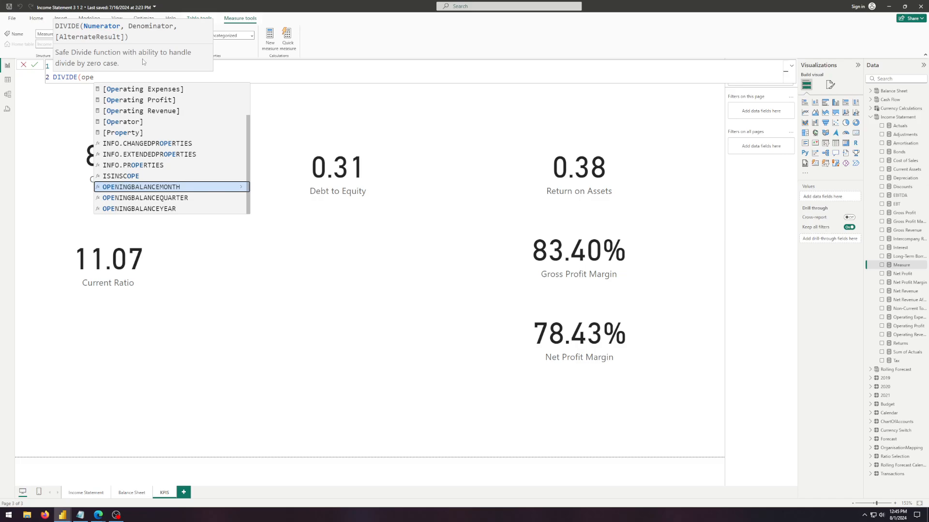
{"action": "key", "text": "Up"}
{"action": "key", "text": "Up"}
{"action": "key", "text": "Up"}
{"action": "key", "text": "Up"}
{"action": "key", "text": "Up"}
{"action": "key", "text": "Up"}
{"action": "key", "text": "Up"}
{"action": "key", "text": "Up"}
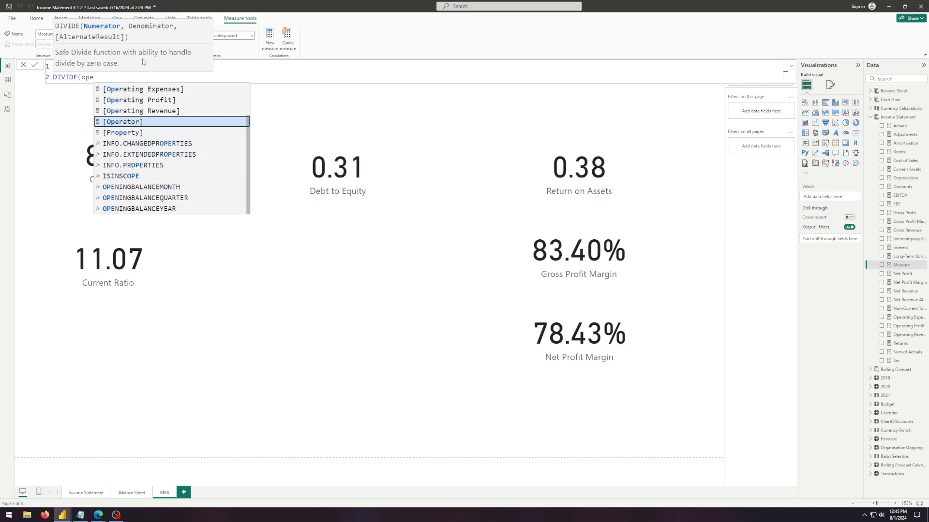
{"action": "key", "text": "Tab"}
{"action": "type", "text": ", "}
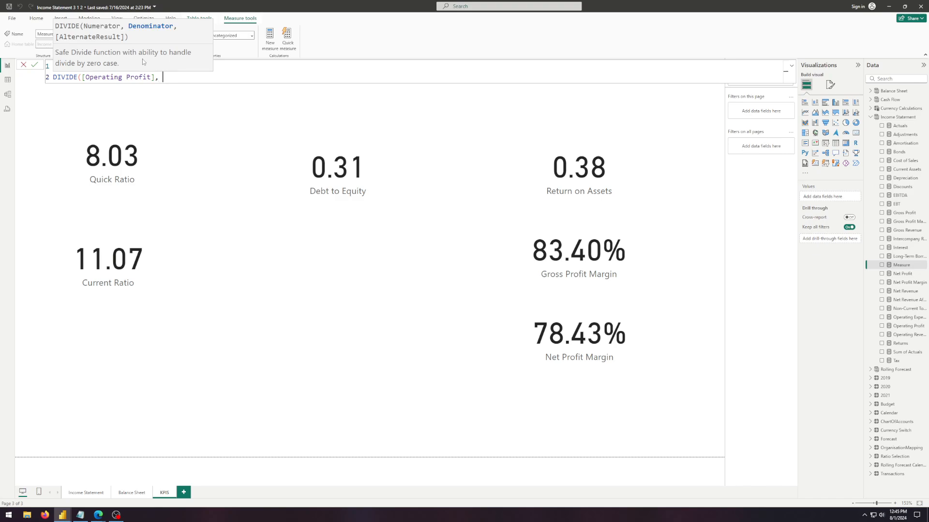
Step: Use [Net Revenue] as the denominator, close the DIVIDE function and commit the Operating Profit Margin measure
{"action": "type", "text": "net"}
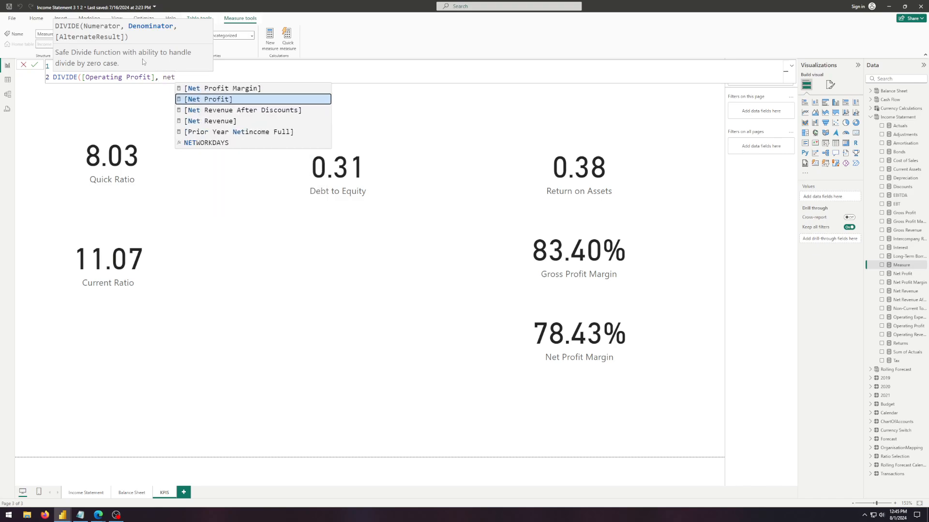
{"action": "key", "text": "Down"}
{"action": "key", "text": "Down"}
{"action": "key", "text": "Tab"}
{"action": "type", "text": ")"}
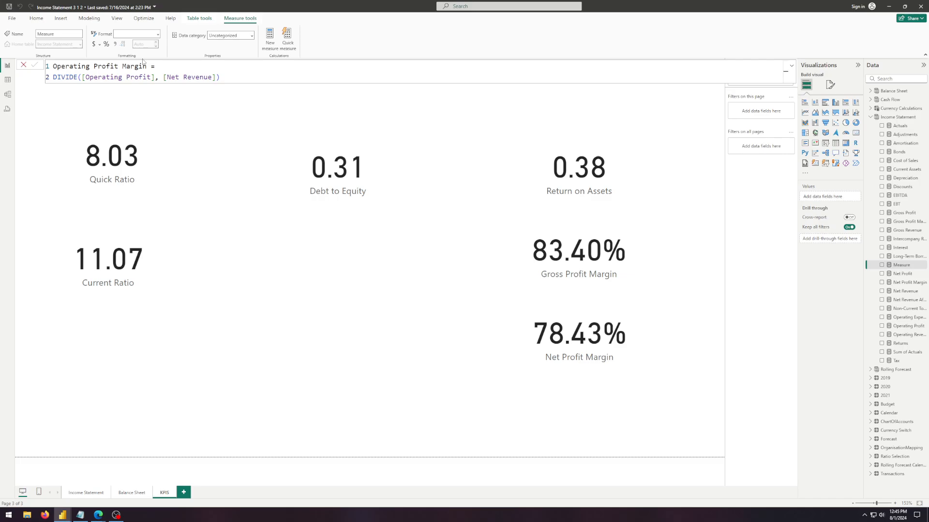
{"action": "key", "text": "Return"}
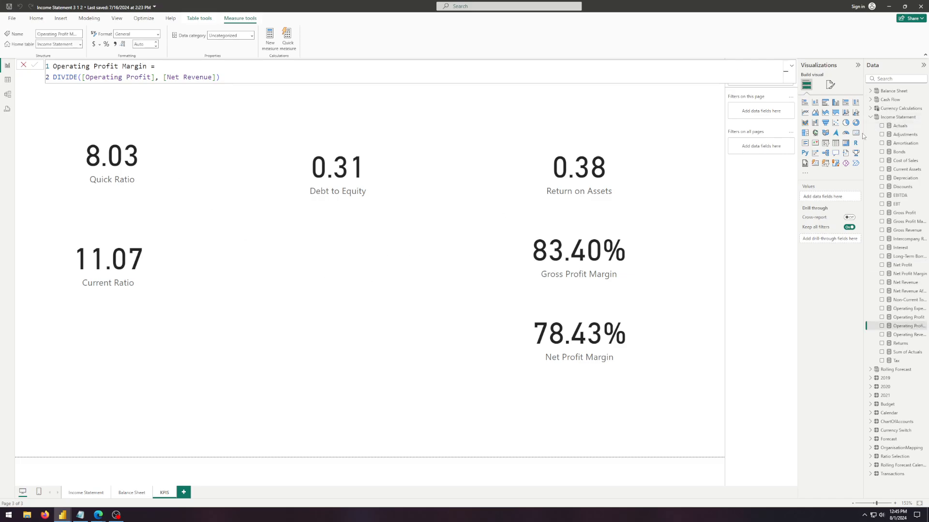
Step: Add a card visual showing the Operating Profit Margin measure beneath the Net Profit Margin card
{"action": "left_click", "coordinate": [855, 134]}
{"action": "left_click_drag", "start_coordinate": [508, 169], "coordinate": [590, 411]}
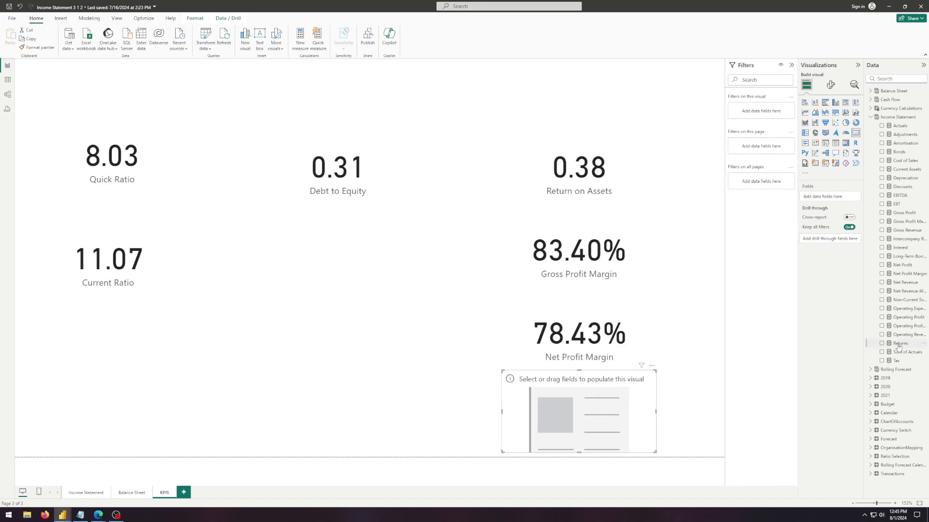
{"action": "left_click", "coordinate": [882, 327]}
Step: Format the Operating Profit Margin measure as a percentage and shift its card slightly right and up
{"action": "left_click", "coordinate": [903, 326]}
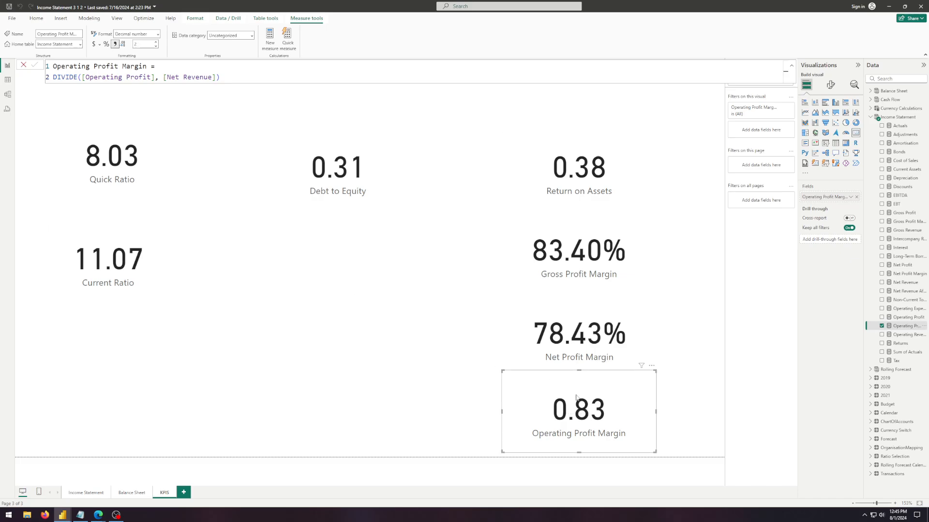
{"action": "left_click", "coordinate": [107, 44]}
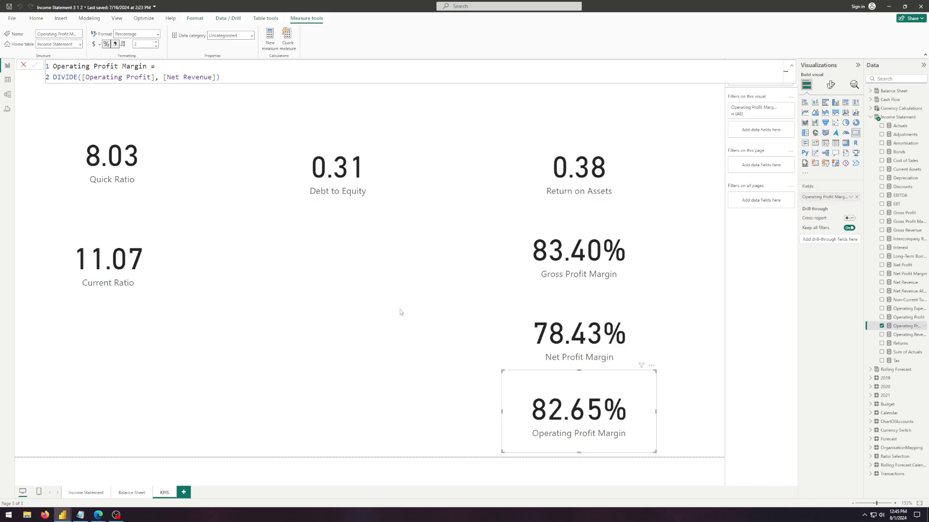
{"action": "mouse_move", "coordinate": [578, 410]}
{"action": "left_mouse_down"}
{"action": "mouse_move", "coordinate": [656, 414]}
{"action": "mouse_move", "coordinate": [590, 412]}
{"action": "left_mouse_up"}
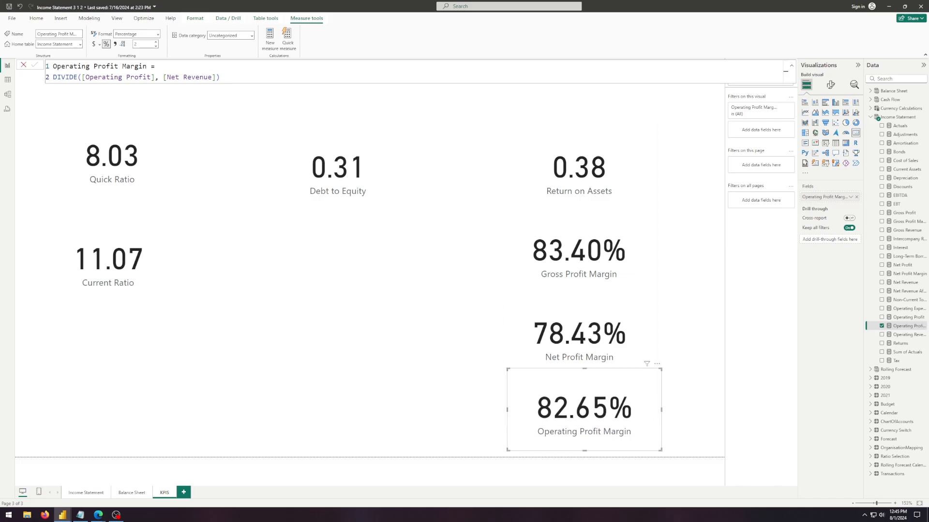